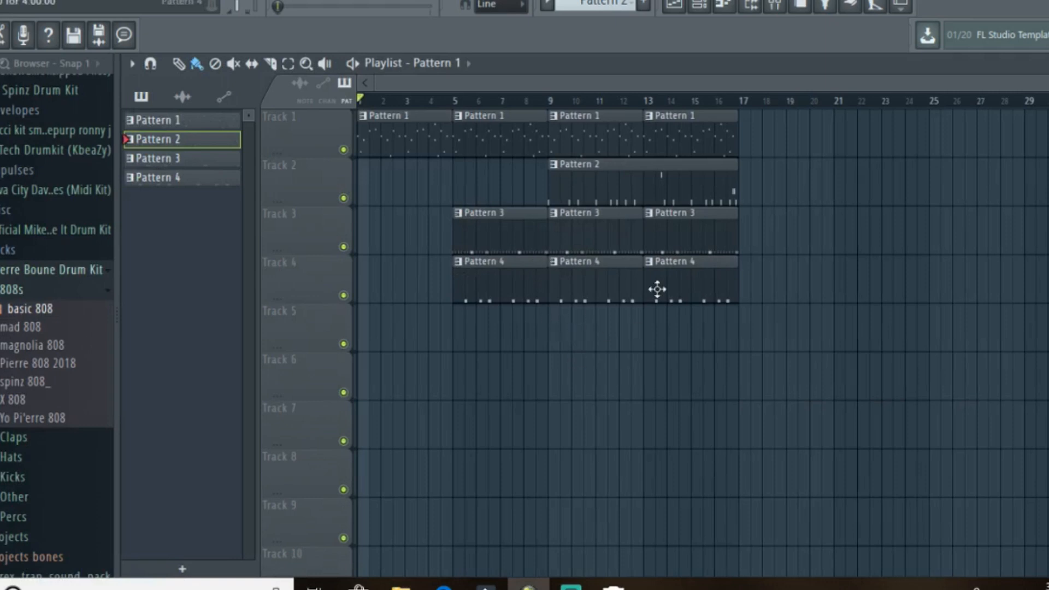
# Select all pattern clips on Tracks 1 to 4 in the playlist and delete them
pyautogui.moveTo(779, 400); pyautogui.dragTo(325, 83)
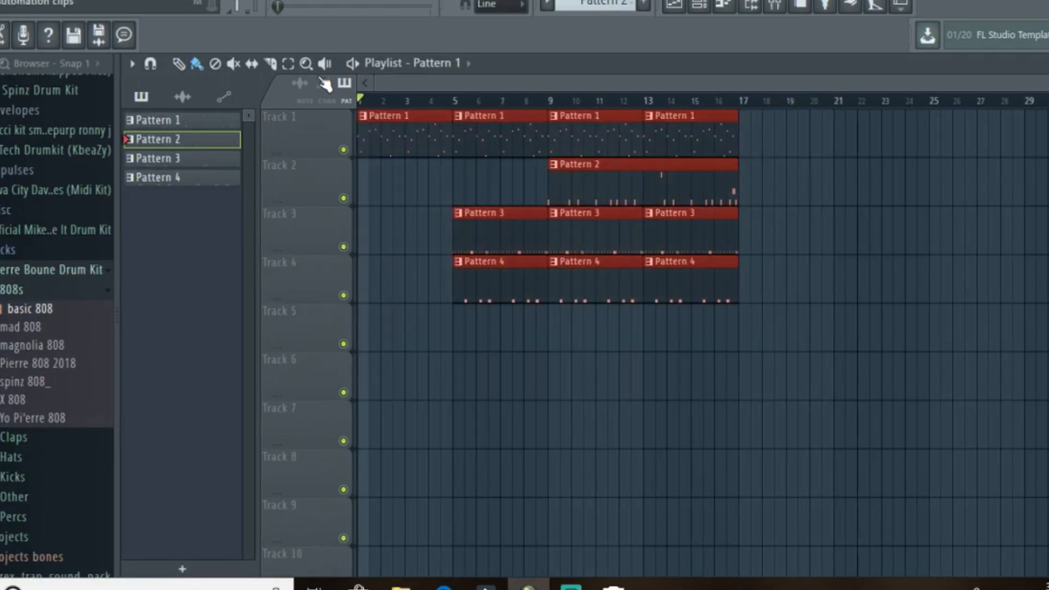
pyautogui.press('Delete')
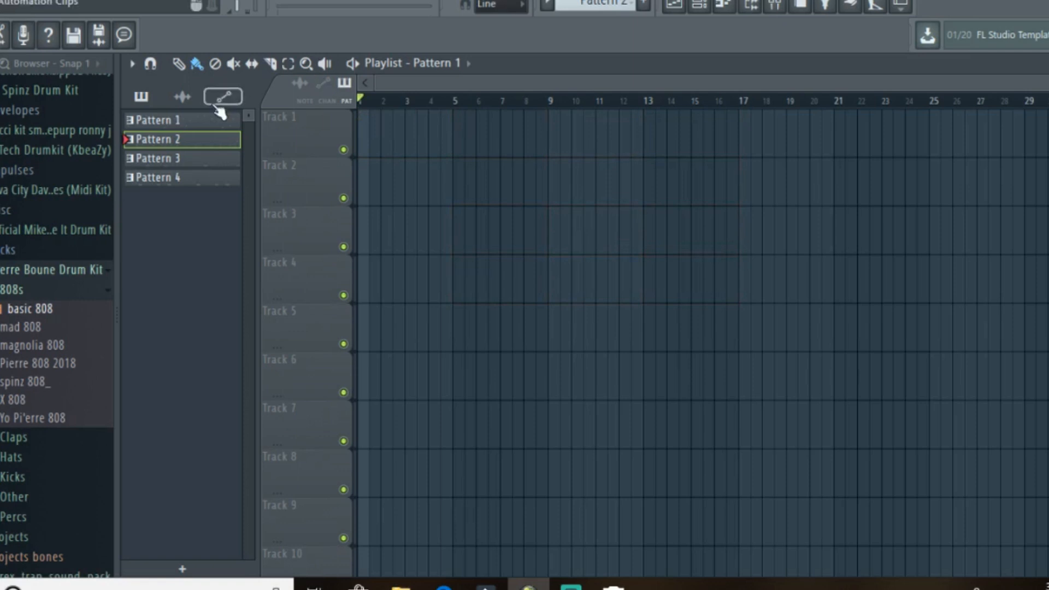
# Place two Pattern 1 clips back to back on Track 1, at bars 1 and 5, and listen to them
pyautogui.press('KP_Subtract')
pyautogui.doubleClick(529, 63)
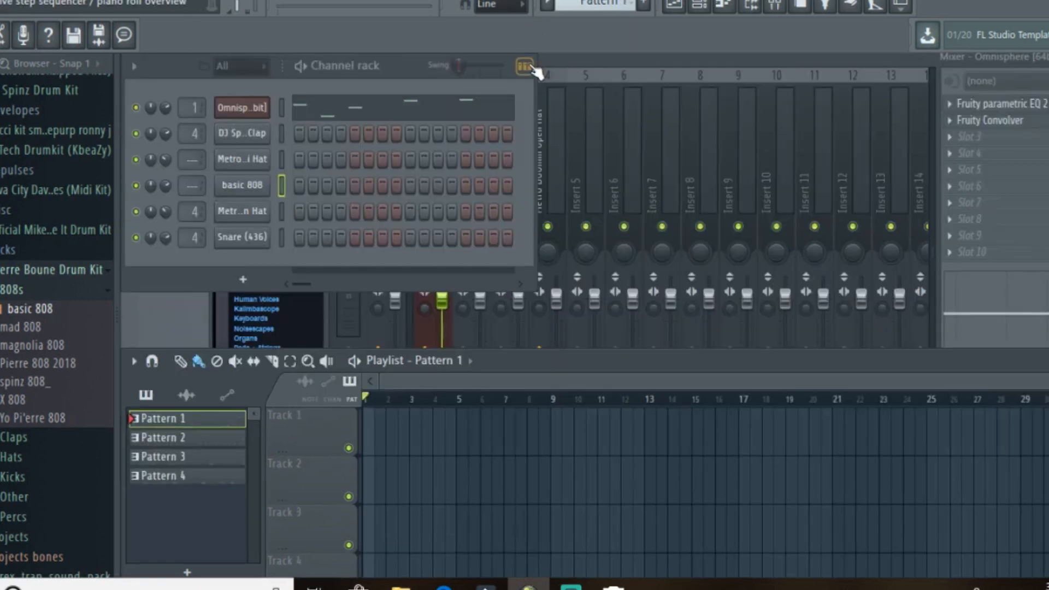
pyautogui.click(372, 437)
pyautogui.click(474, 437)
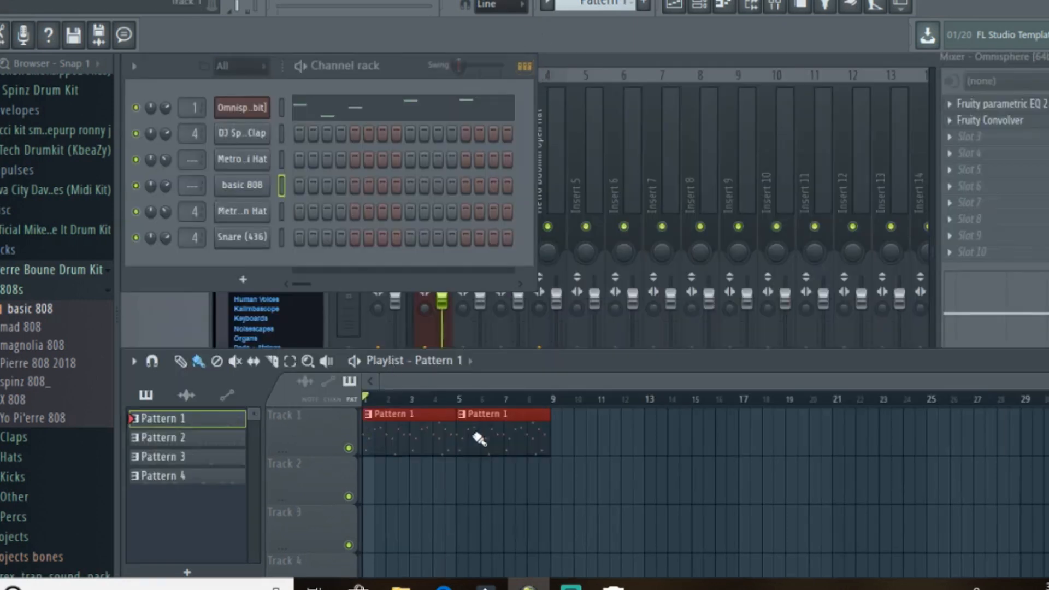
pyautogui.press('space')
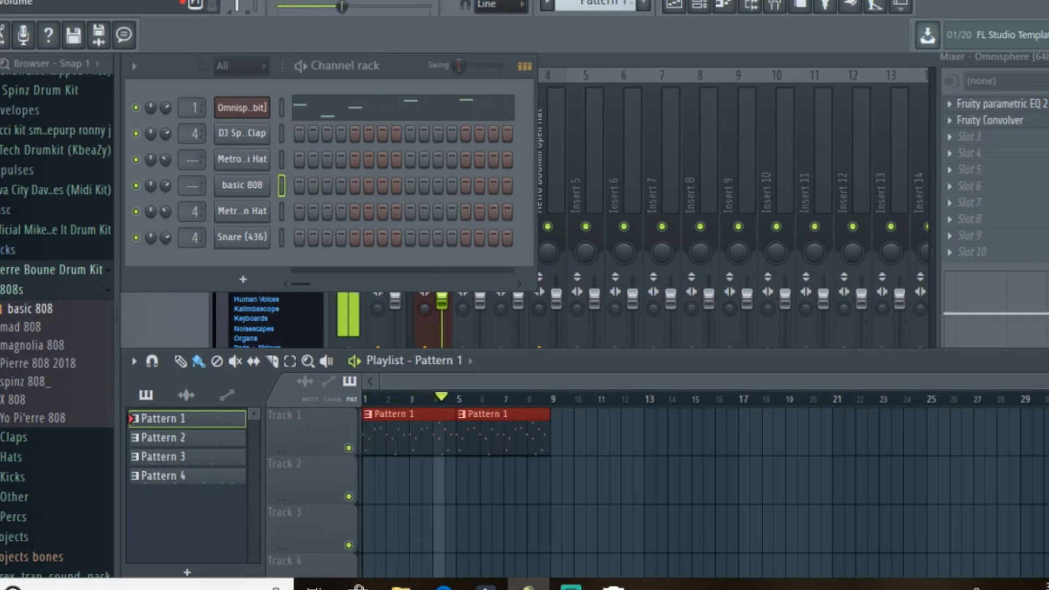
pyautogui.press('space')
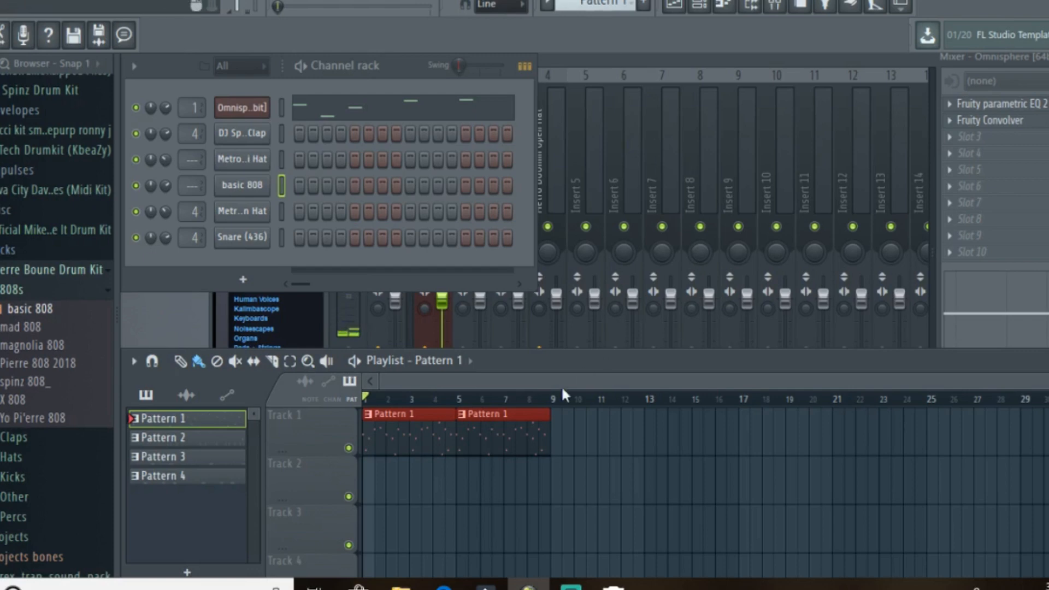
# Select Pattern 2 and audition its 808 part alongside the channel rack
pyautogui.doubleClick(553, 362)
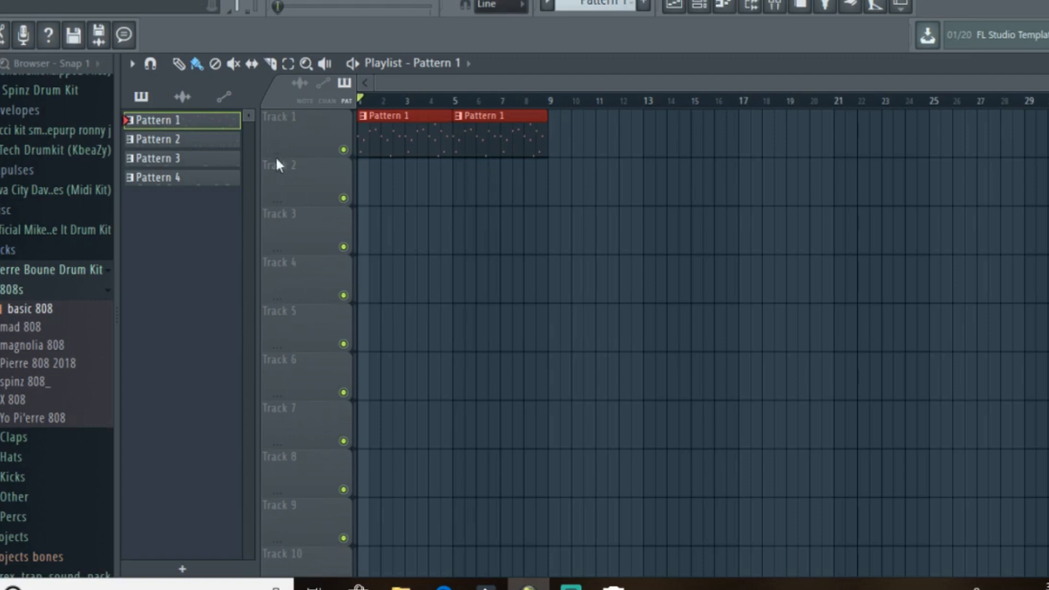
pyautogui.click(231, 142)
pyautogui.doubleClick(549, 61)
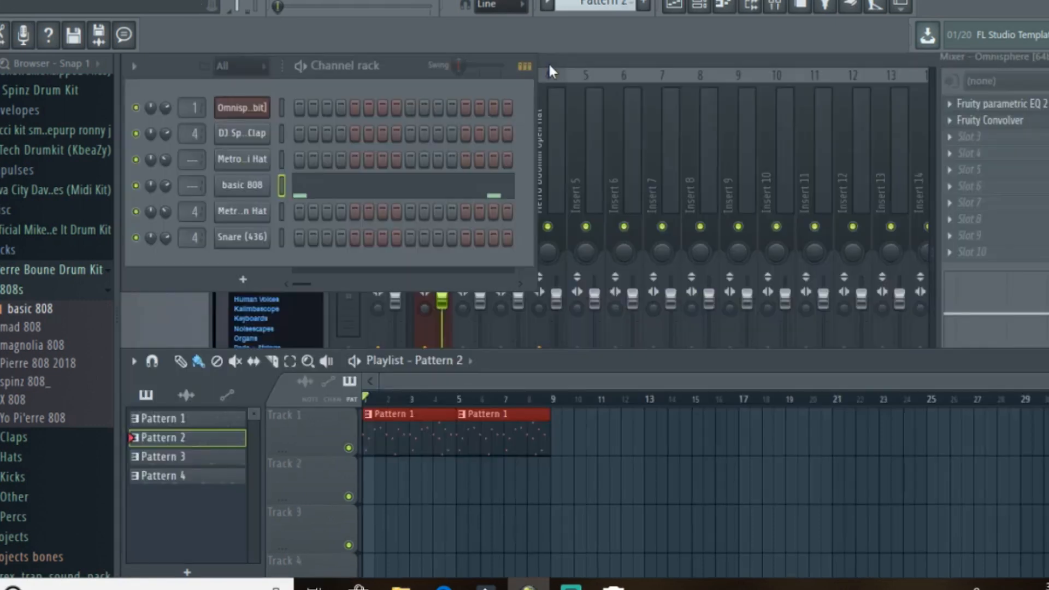
pyautogui.click(290, 0)
pyautogui.press('space')
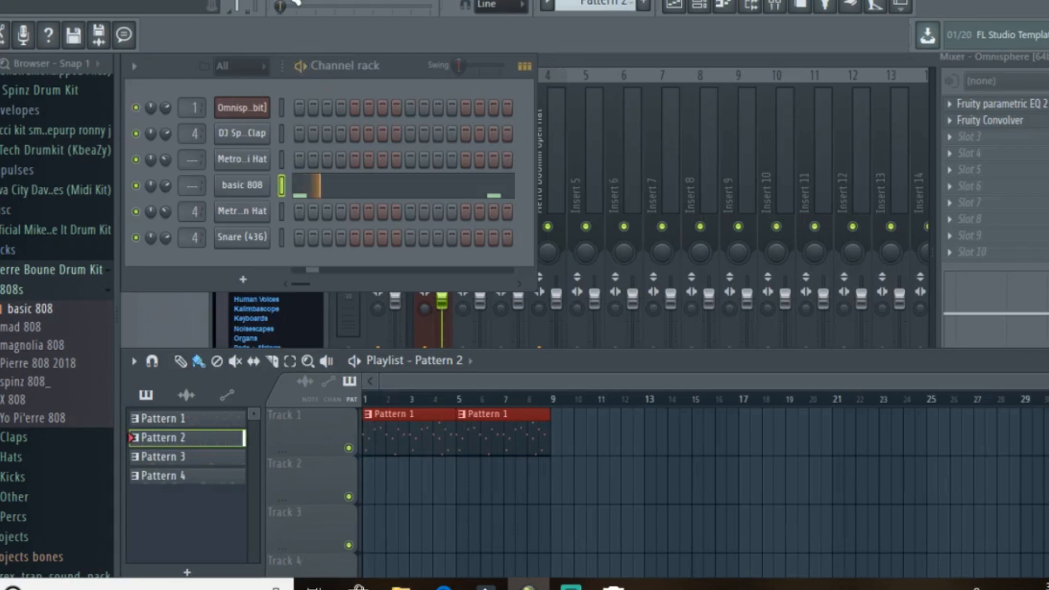
# Place Pattern 2 on Track 2 from bar 9 and add Pattern 1 clips on Track 1 at bars 9 and 13
pyautogui.click(365, 484)
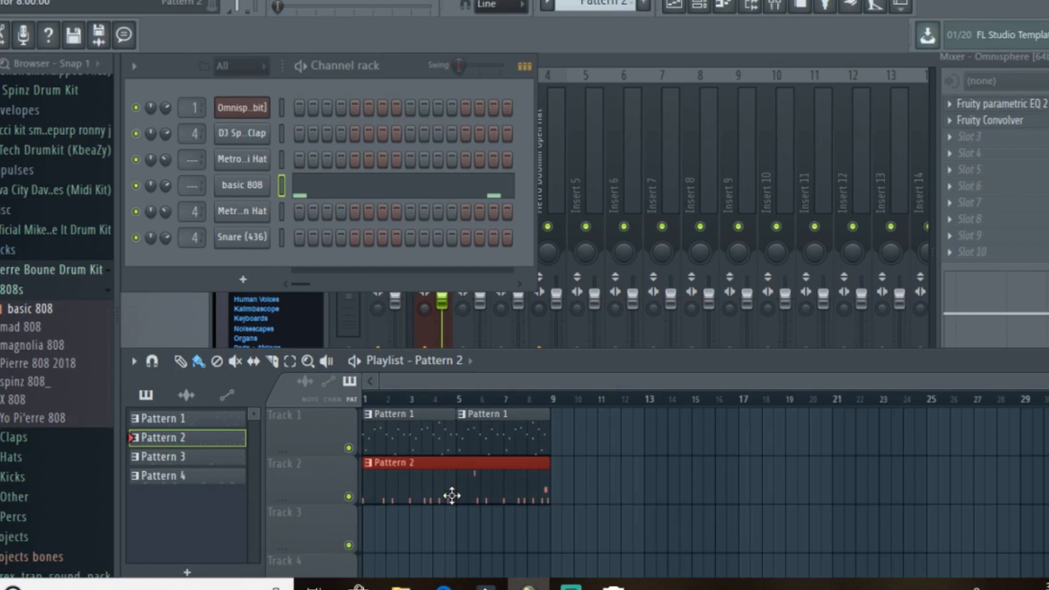
pyautogui.moveTo(456, 496); pyautogui.dragTo(644, 492)
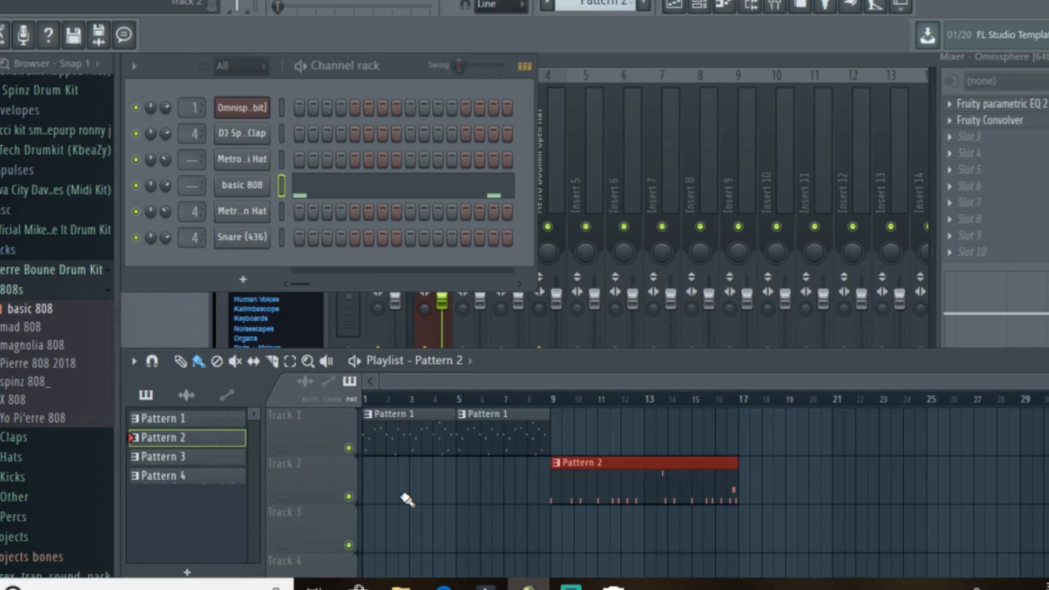
pyautogui.moveTo(519, 478); pyautogui.dragTo(586, 443)
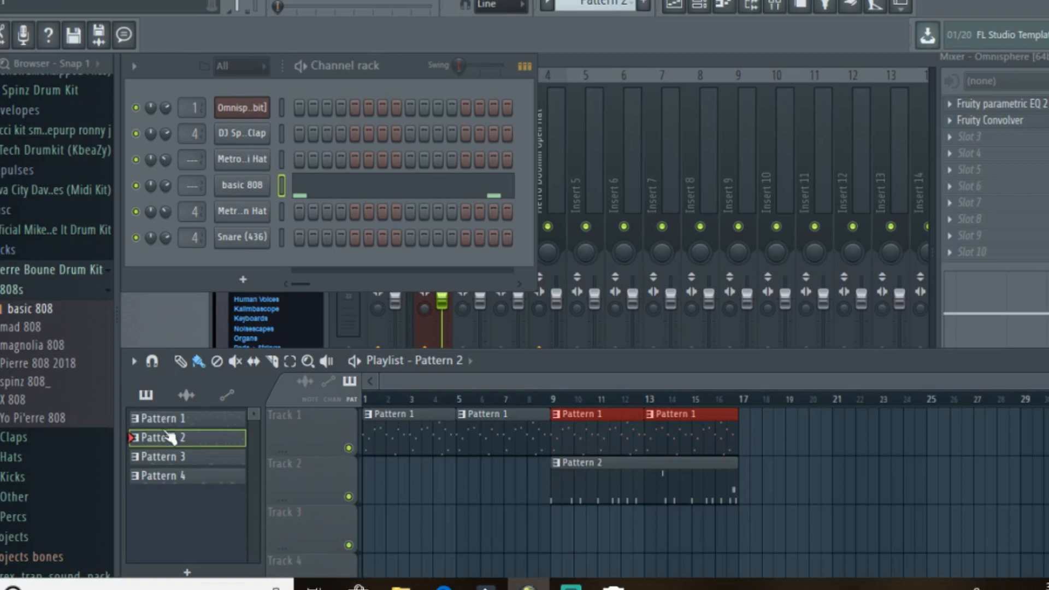
# Audition Pattern 3 and place three consecutive clips of it on Track 3 at bars 5, 9 and 13
pyautogui.click(187, 460)
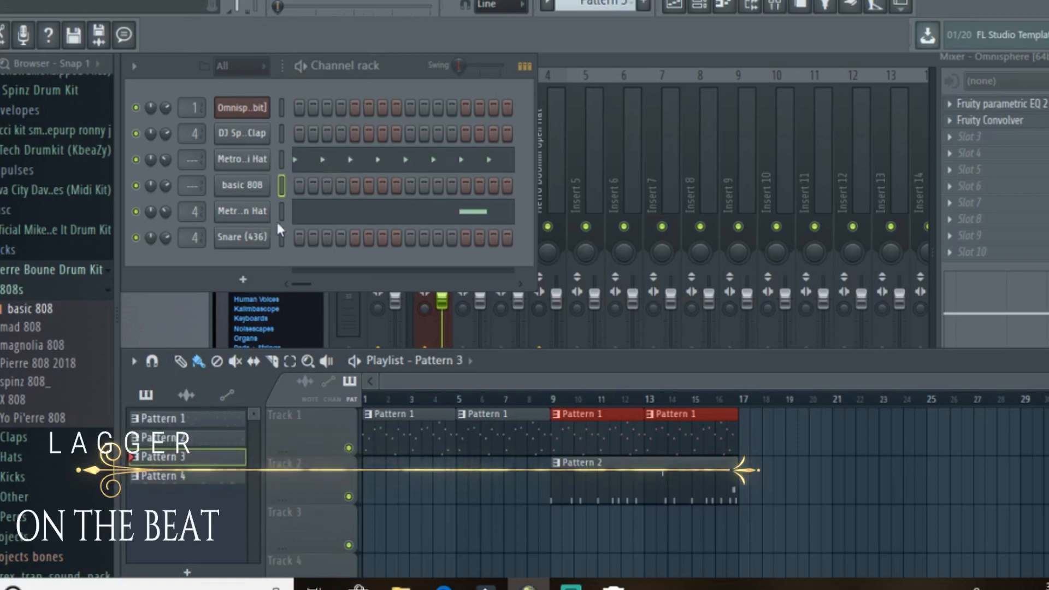
pyautogui.press('space')
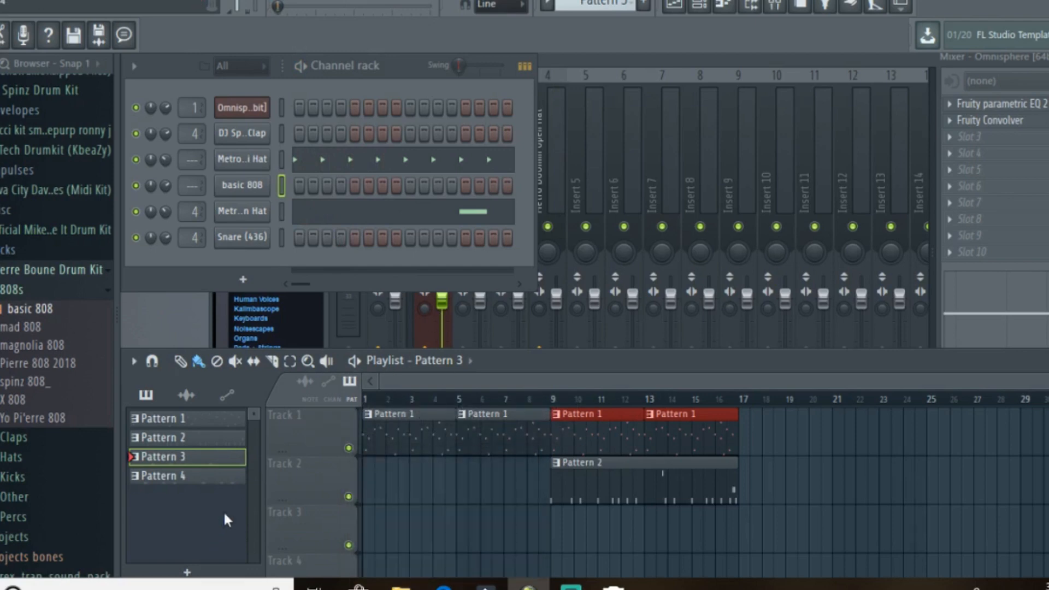
pyautogui.click(459, 523)
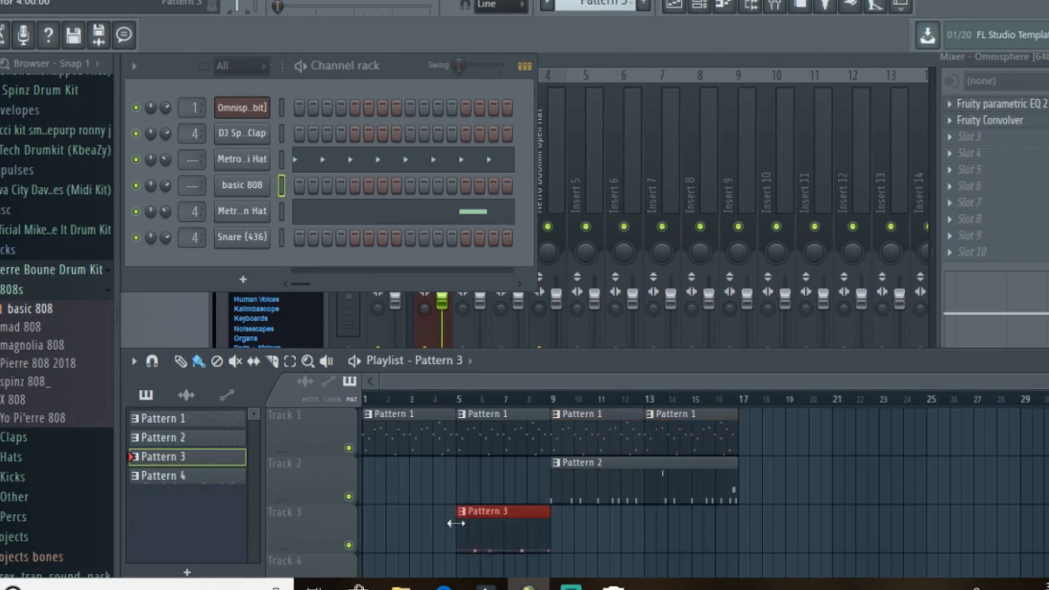
pyautogui.moveTo(558, 530); pyautogui.dragTo(685, 535)
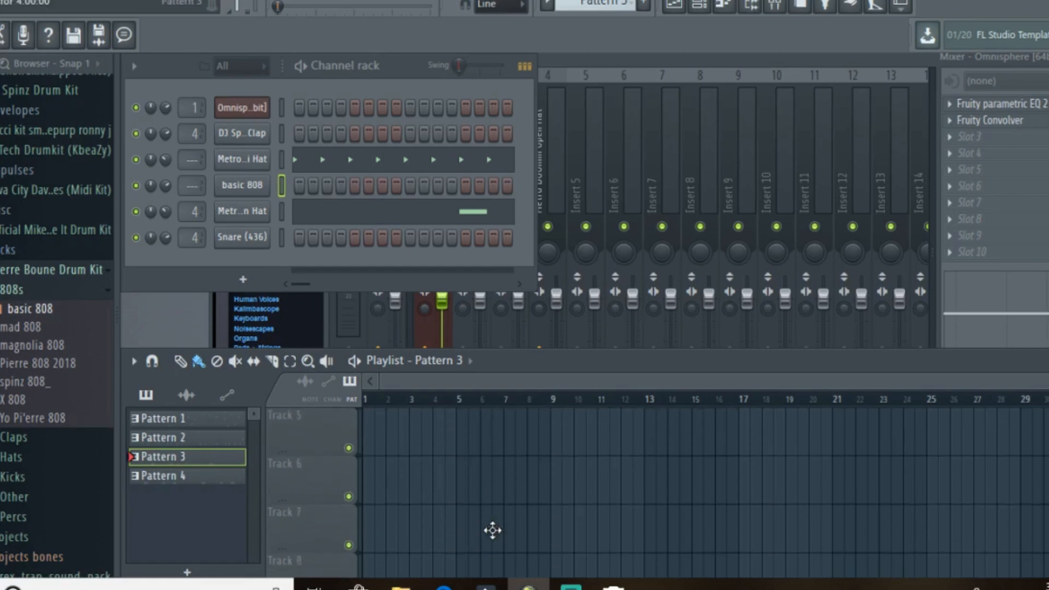
# Place three consecutive Pattern 4 clips on Track 4 at bars 5, 9 and 13
pyautogui.scroll(-2, 492, 530)
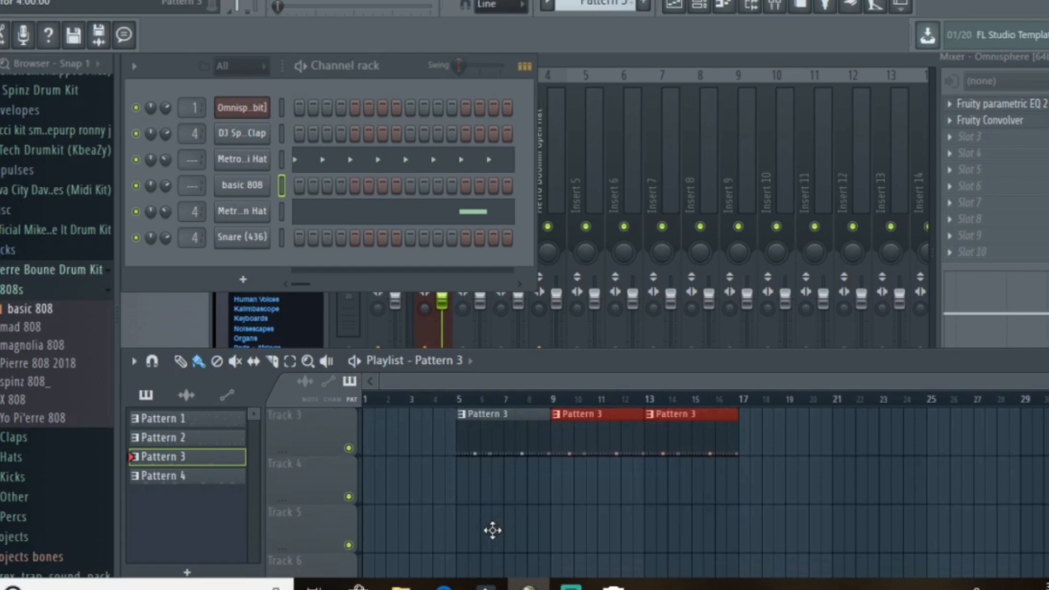
pyautogui.click(211, 475)
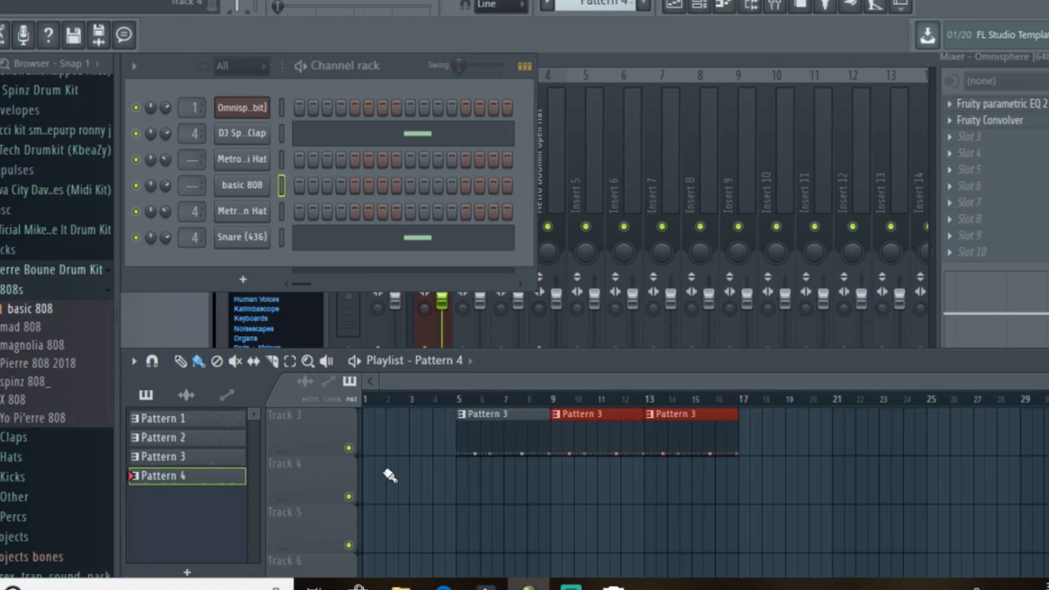
pyautogui.moveTo(458, 496); pyautogui.dragTo(676, 487)
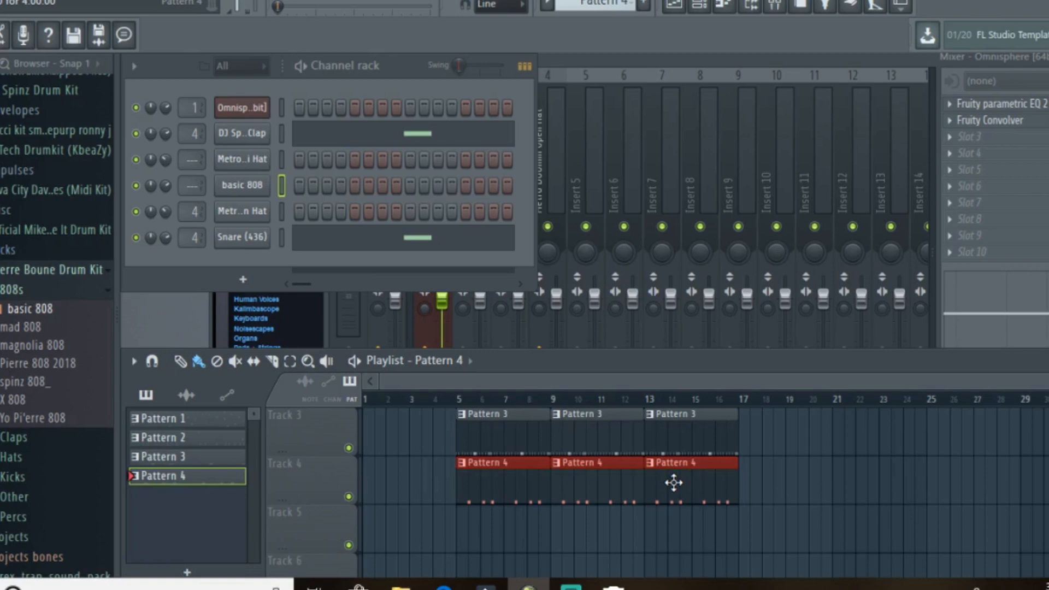
# Enlarge the playlist to show all four tracks and play back the arrangement
pyautogui.doubleClick(670, 364)
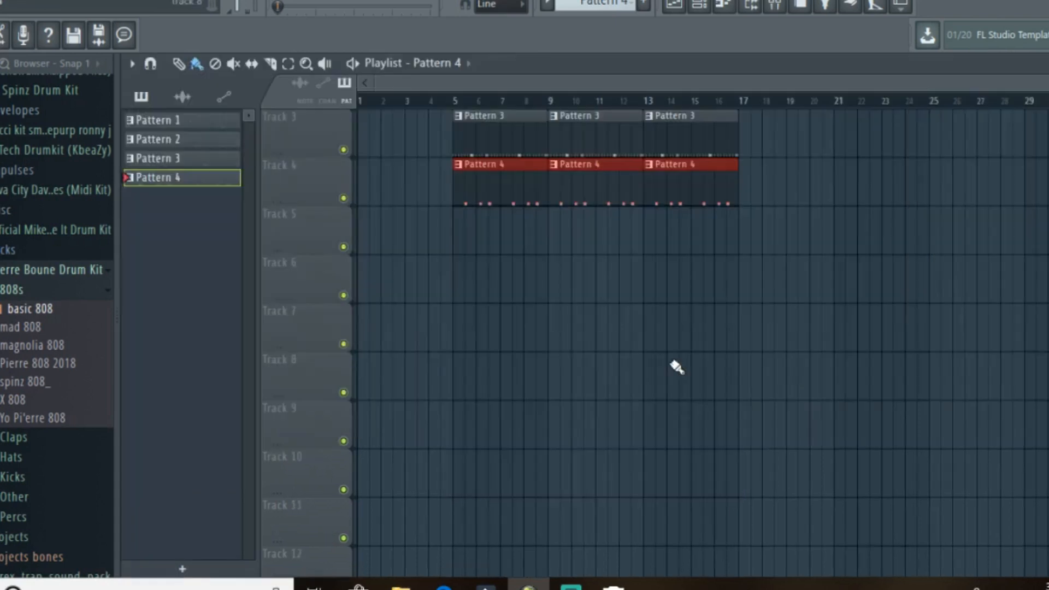
pyautogui.scroll(2, 673, 365)
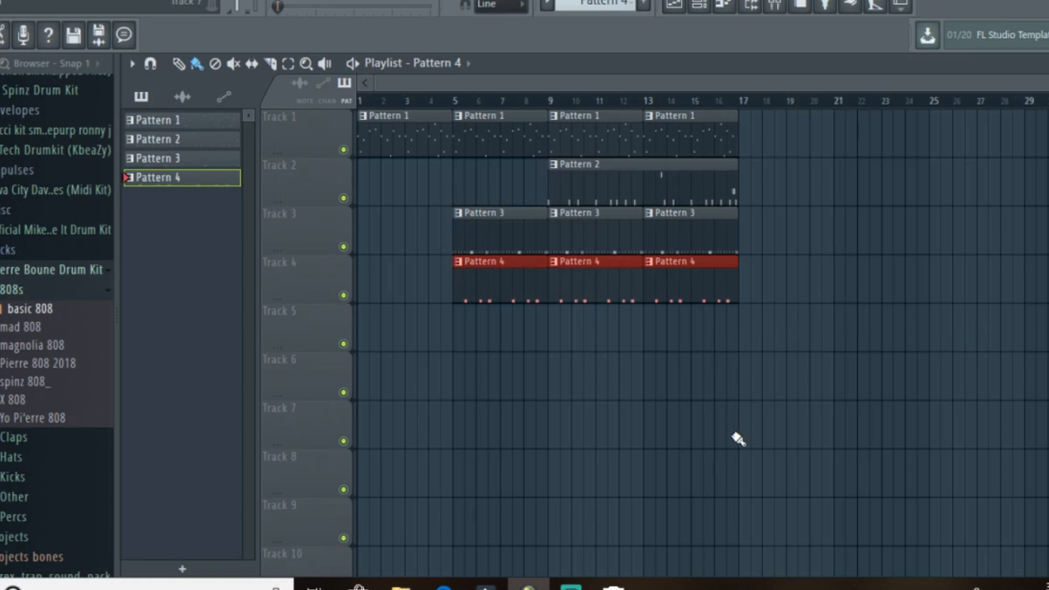
pyautogui.press('space')
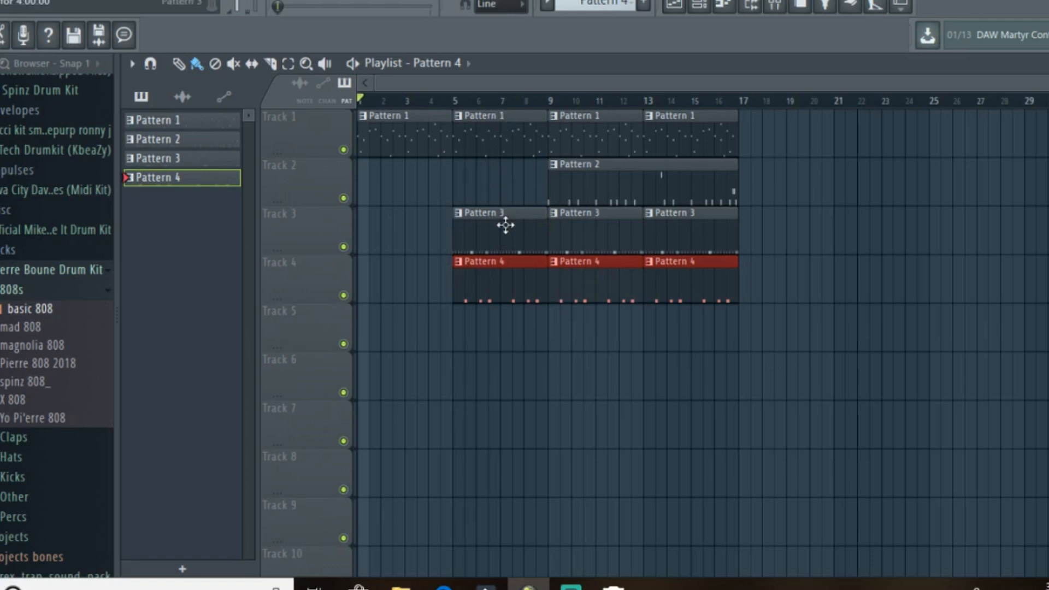
# Shorten the Pattern 3 and Pattern 4 clips starting at bar 5 so both end about half a bar before bar 9
pyautogui.click(547, 230)
pyautogui.moveTo(546, 230); pyautogui.dragTo(534, 231)
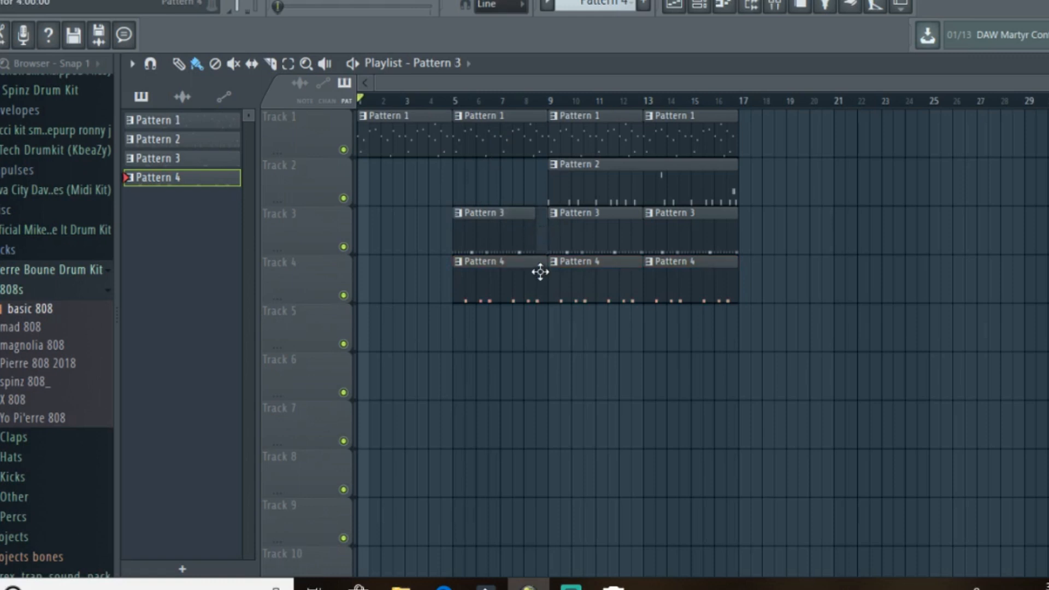
pyautogui.scroll(3, 540, 271)
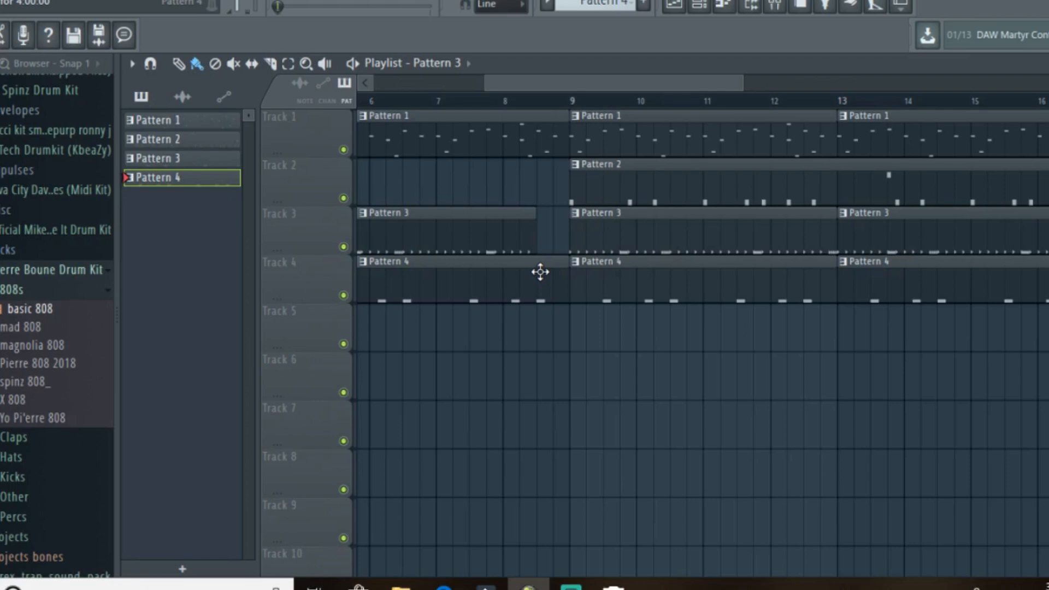
pyautogui.scroll(-3, 540, 272)
pyautogui.scroll(3, 539, 271)
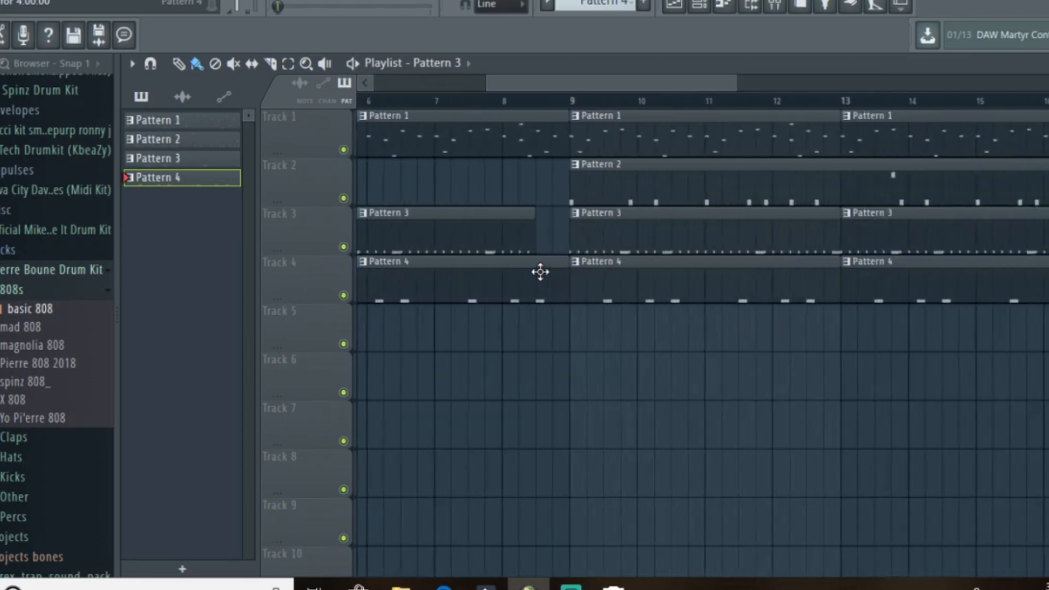
pyautogui.scroll(2, 539, 271)
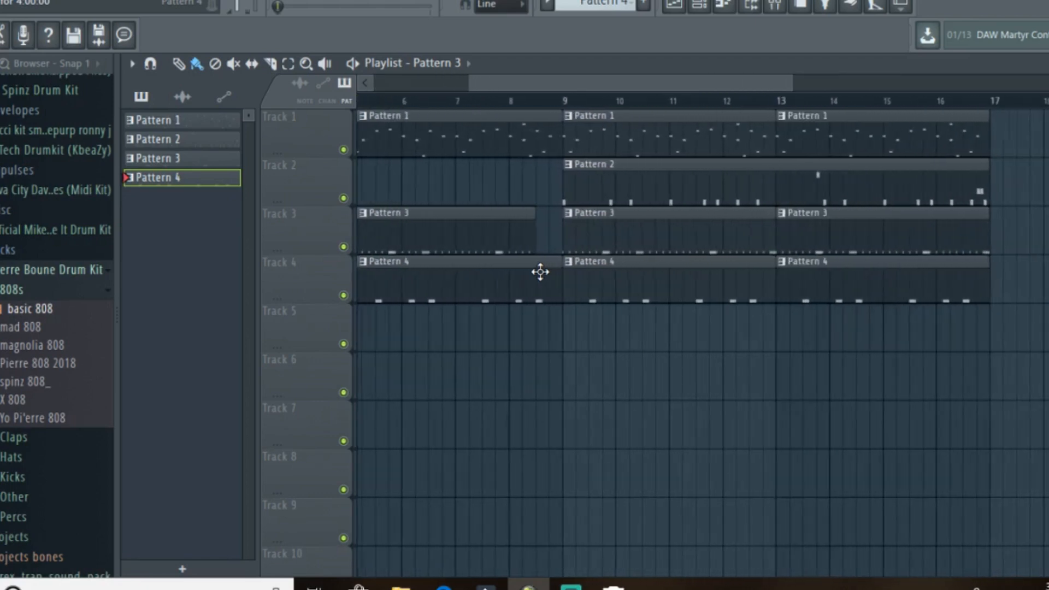
pyautogui.scroll(-3, 540, 272)
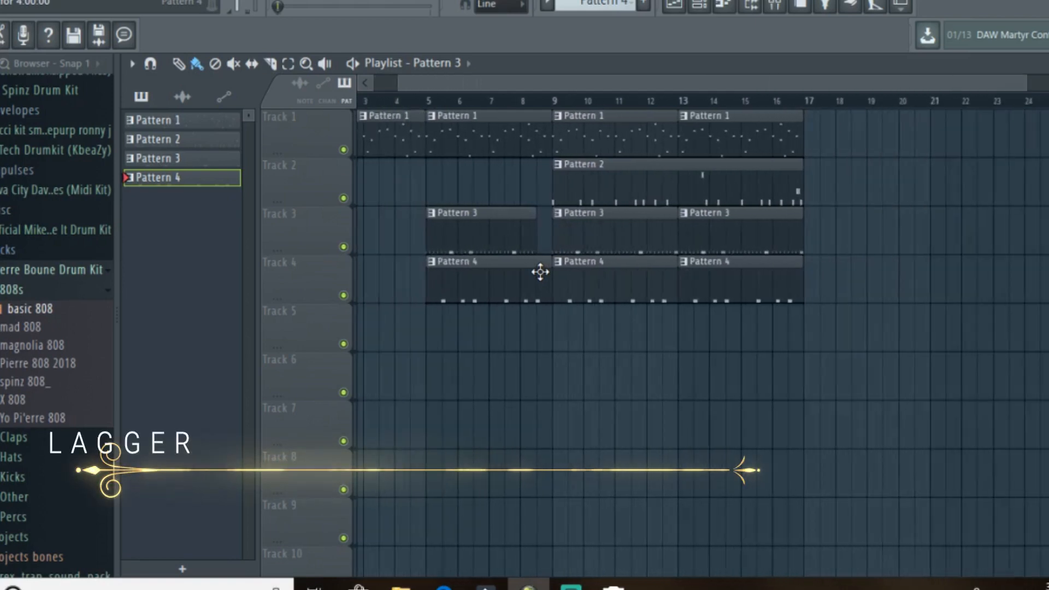
pyautogui.moveTo(545, 277)
pyautogui.mouseDown()
pyautogui.moveTo(520, 266)
pyautogui.moveTo(529, 269)
pyautogui.mouseUp()
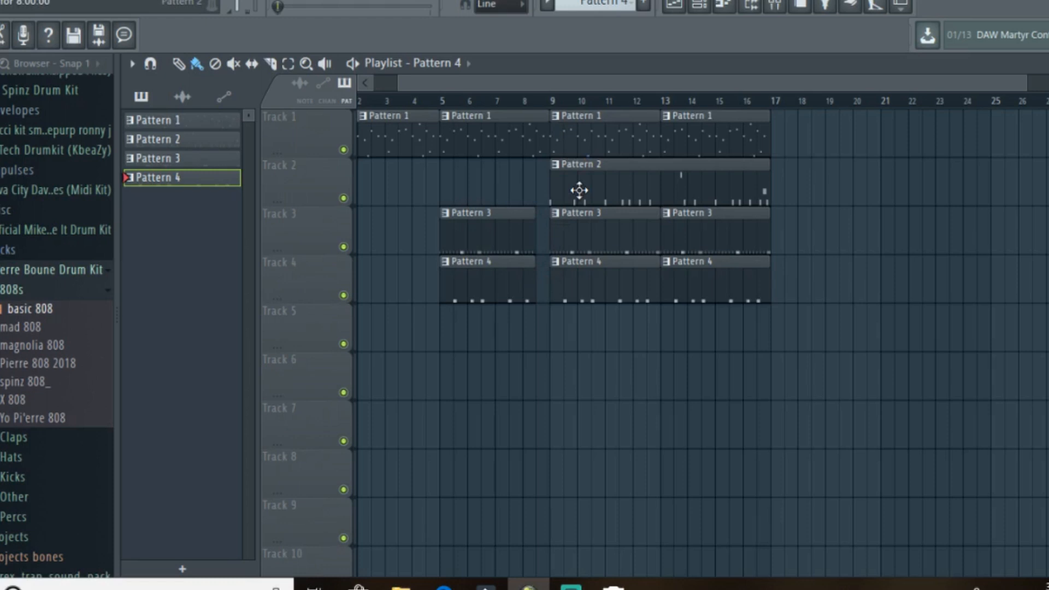
# Play the arrangement from bar 5 to hear the drum dropout before bar 9
pyautogui.click(441, 100)
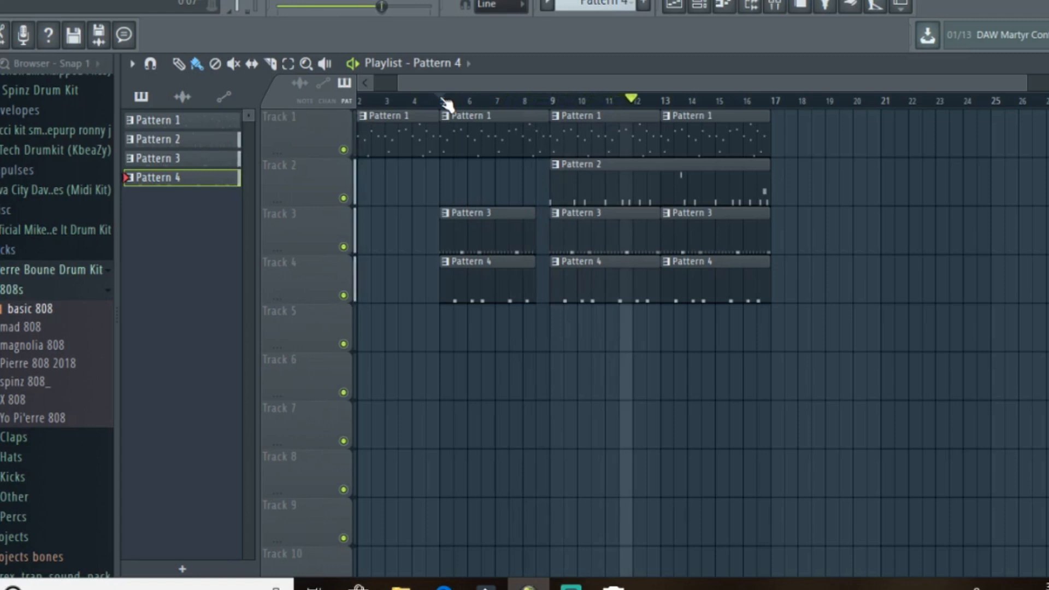
pyautogui.click(444, 102)
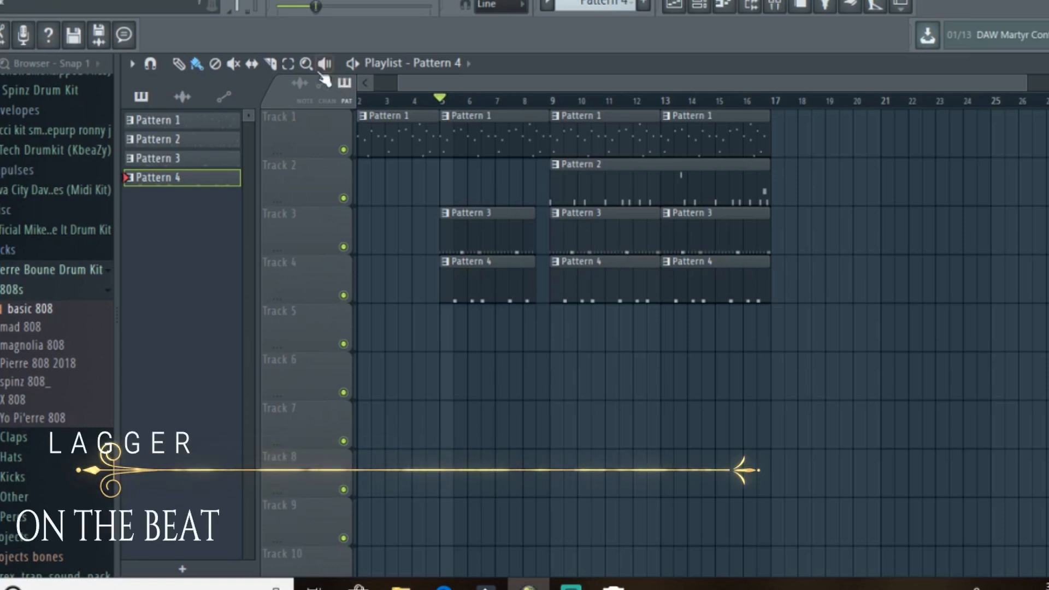
# Slice the clips on Tracks 1 to 4 vertically at bar 11
pyautogui.click(270, 65)
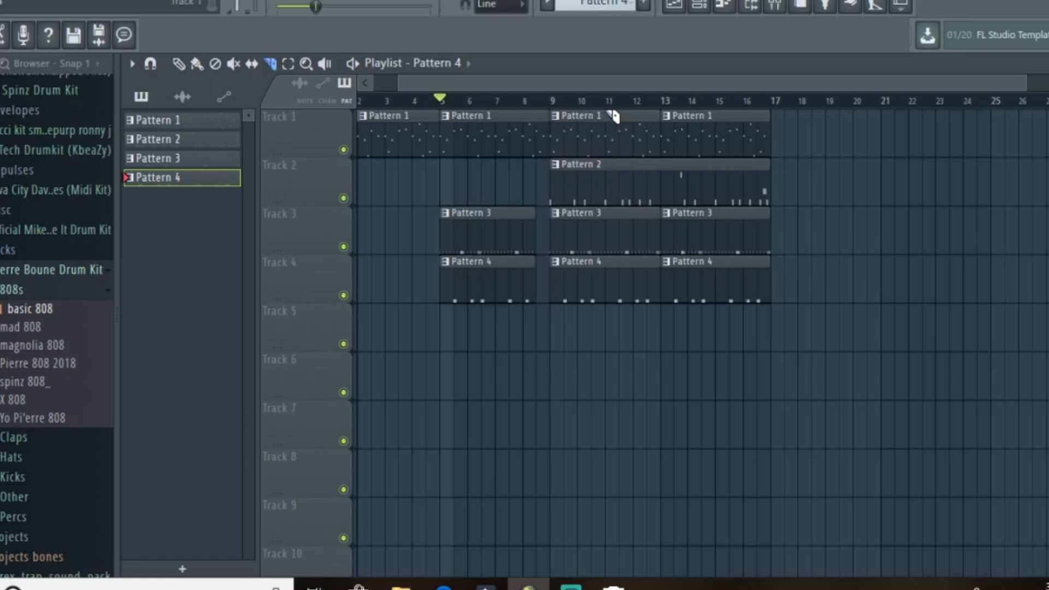
pyautogui.moveTo(612, 115); pyautogui.dragTo(613, 311)
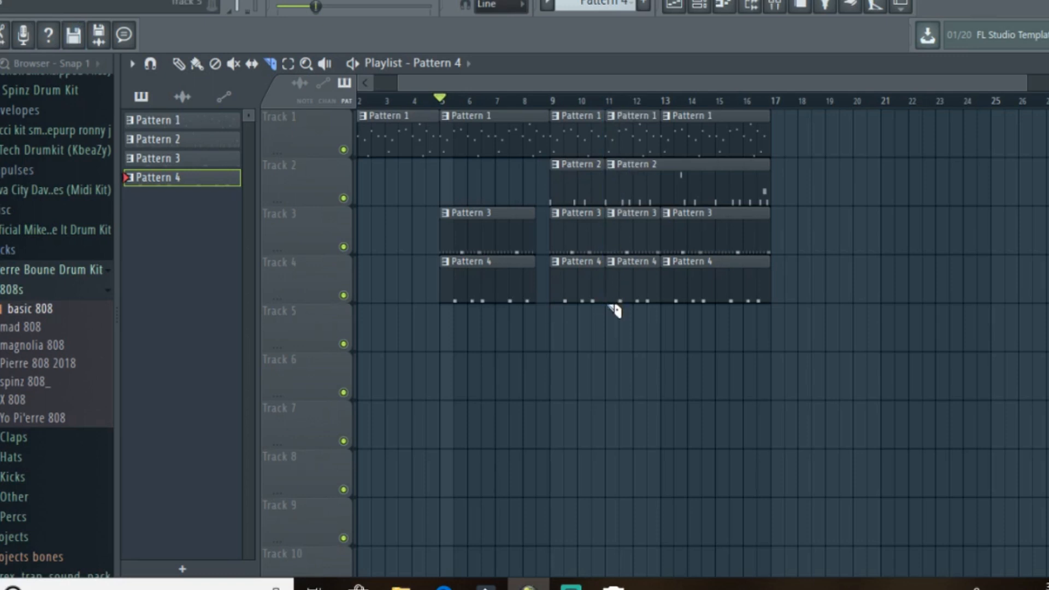
# Shorten the Pattern 2, Pattern 3 and Pattern 4 pieces starting at bar 9 so they end about a quarter bar before bar 11
pyautogui.click(196, 63)
pyautogui.scroll(4, 601, 148)
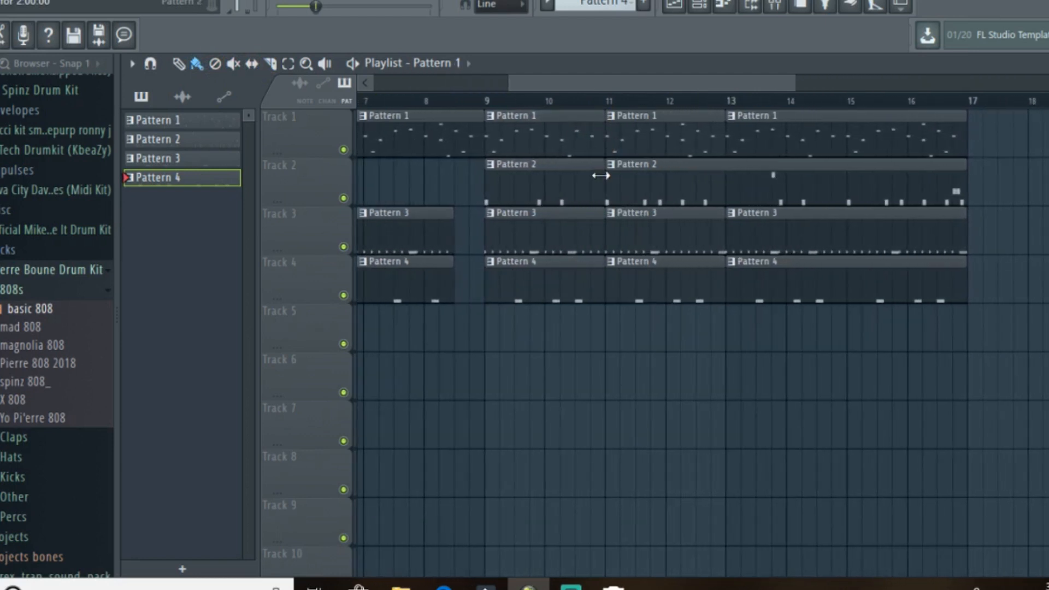
pyautogui.moveTo(597, 176); pyautogui.dragTo(590, 178)
pyautogui.moveTo(600, 232); pyautogui.dragTo(589, 233)
pyautogui.moveTo(600, 277); pyautogui.dragTo(581, 276)
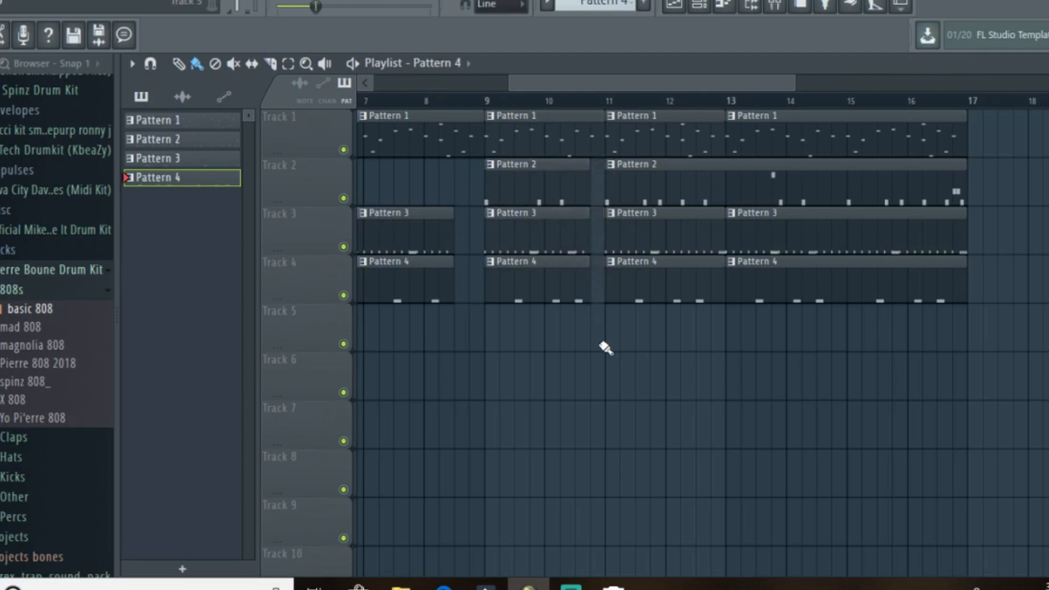
pyautogui.scroll(-4, 604, 346)
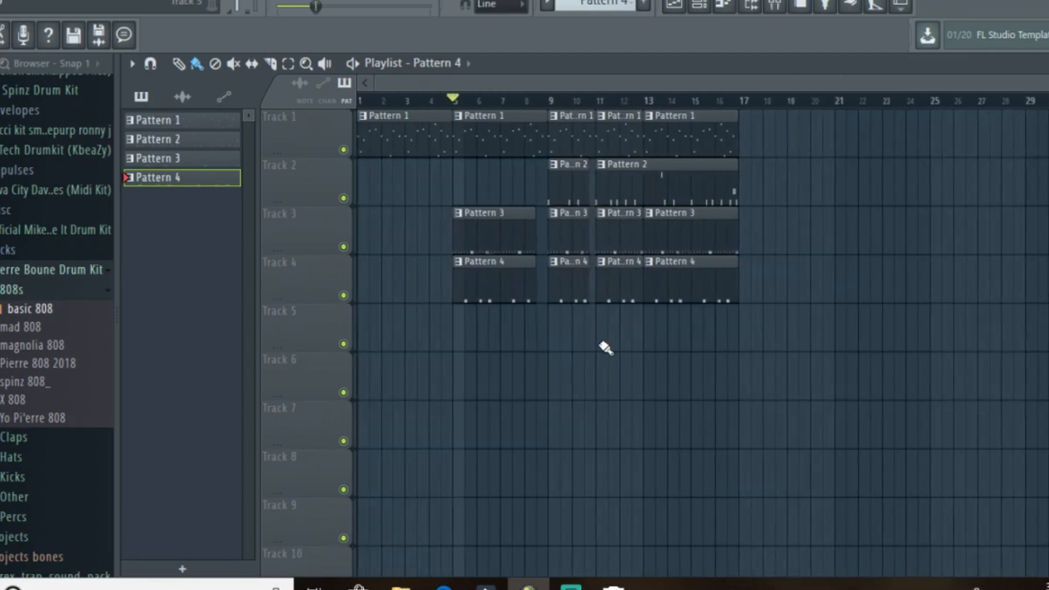
# Play the arrangement from bar 7 to hear the dropouts before bars 9 and 11
pyautogui.click(507, 107)
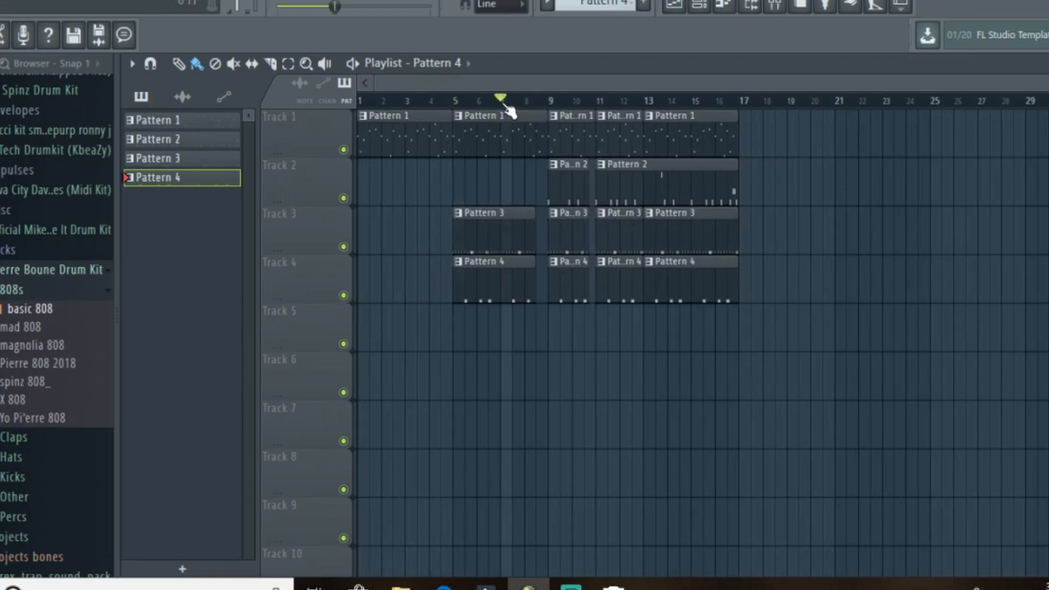
pyautogui.press('space')
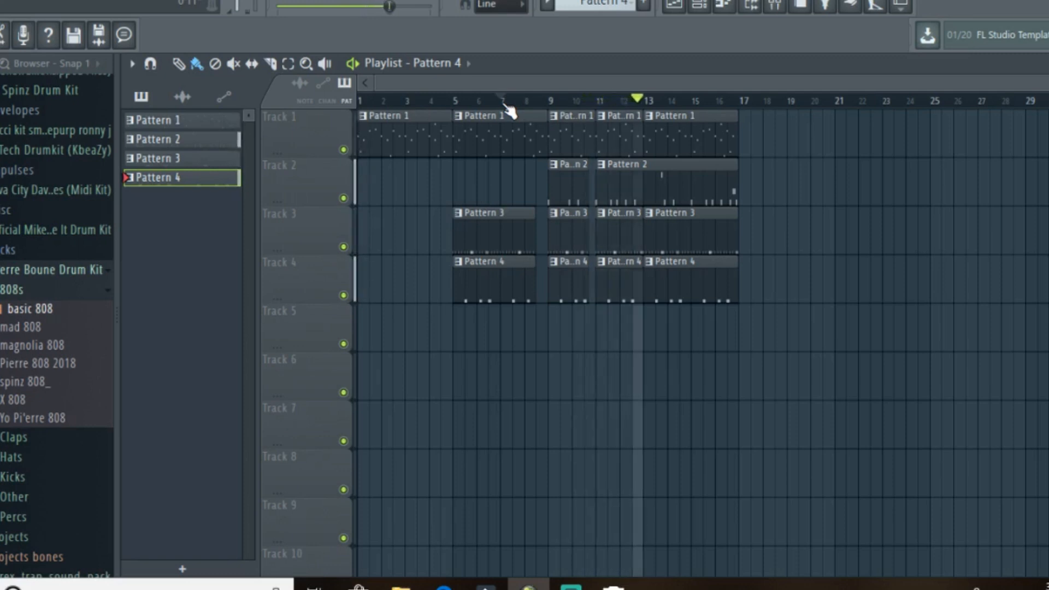
pyautogui.click(505, 106)
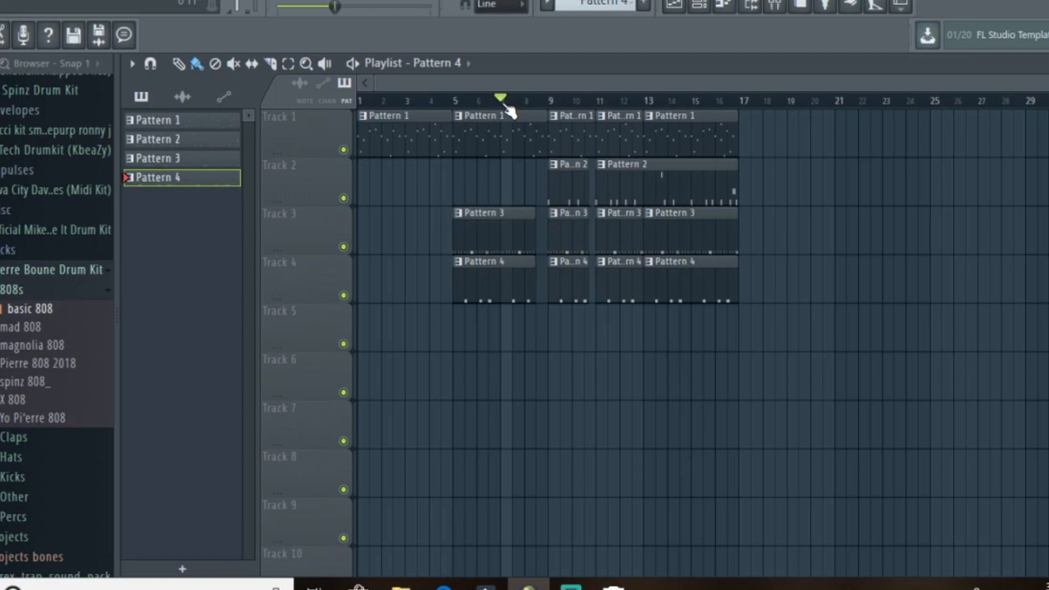
# Shorten the Pattern 3 and Pattern 4 clips starting at bar 5 so both end at bar 8
pyautogui.scroll(2, 545, 246)
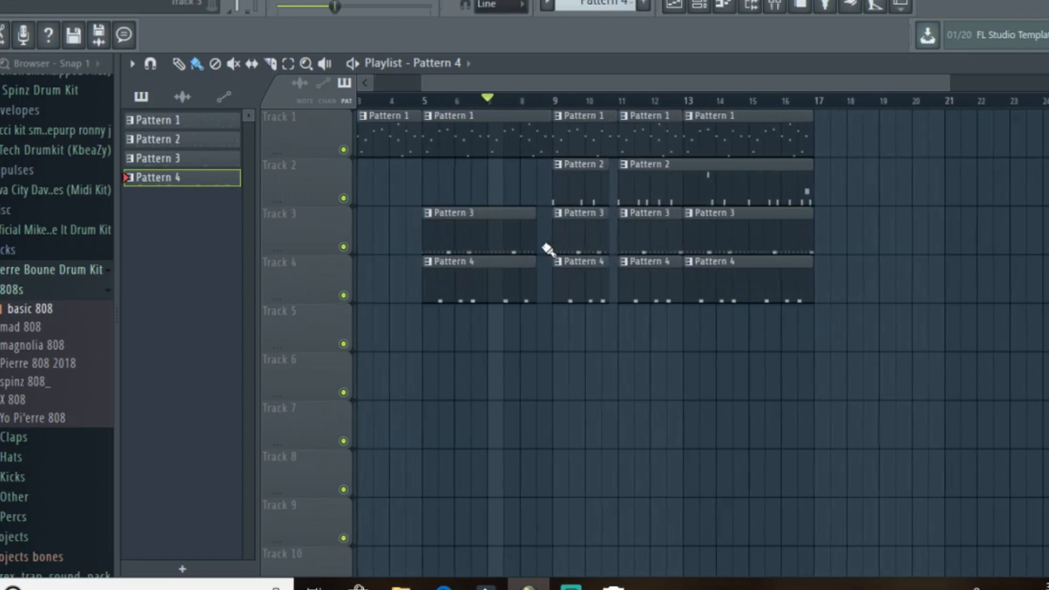
pyautogui.moveTo(544, 245); pyautogui.dragTo(522, 239)
pyautogui.moveTo(534, 285); pyautogui.dragTo(520, 285)
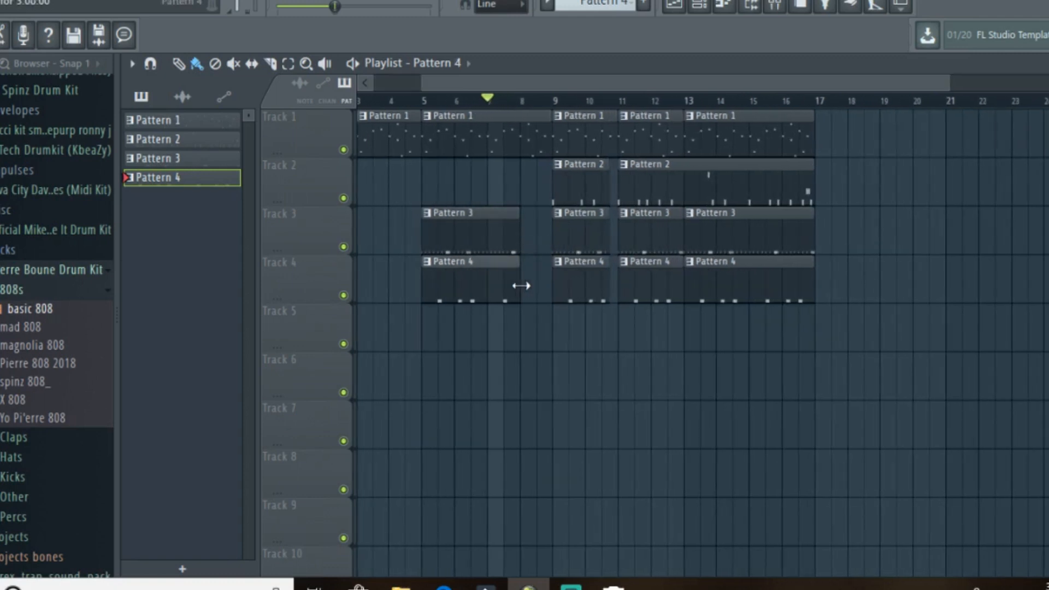
pyautogui.scroll(-1, 537, 382)
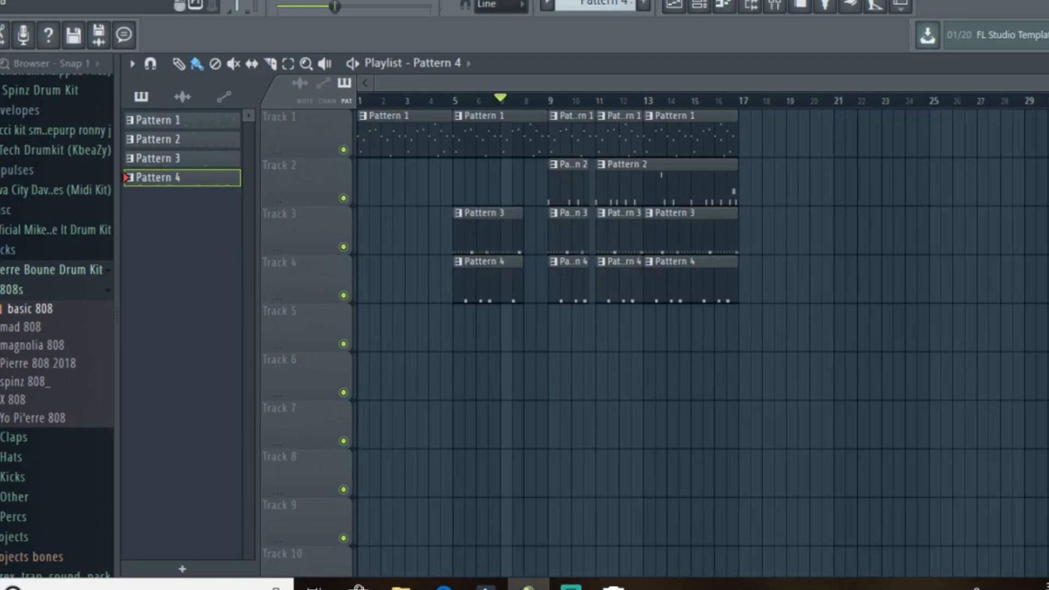
# Load Gross Beat into effect slot 1 of the Master mixer track
pyautogui.click(774, 6)
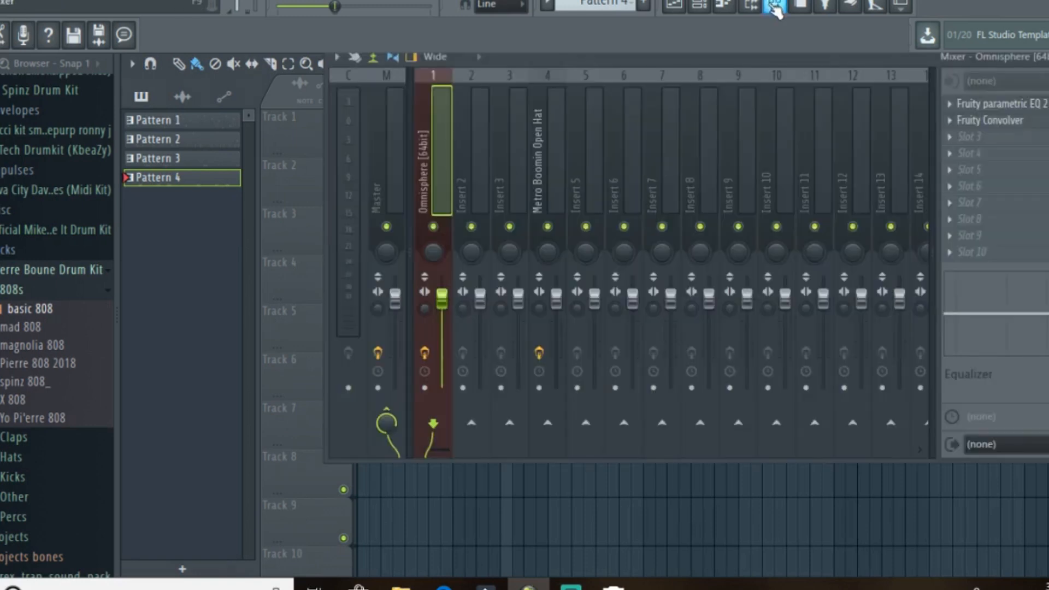
pyautogui.click(386, 163)
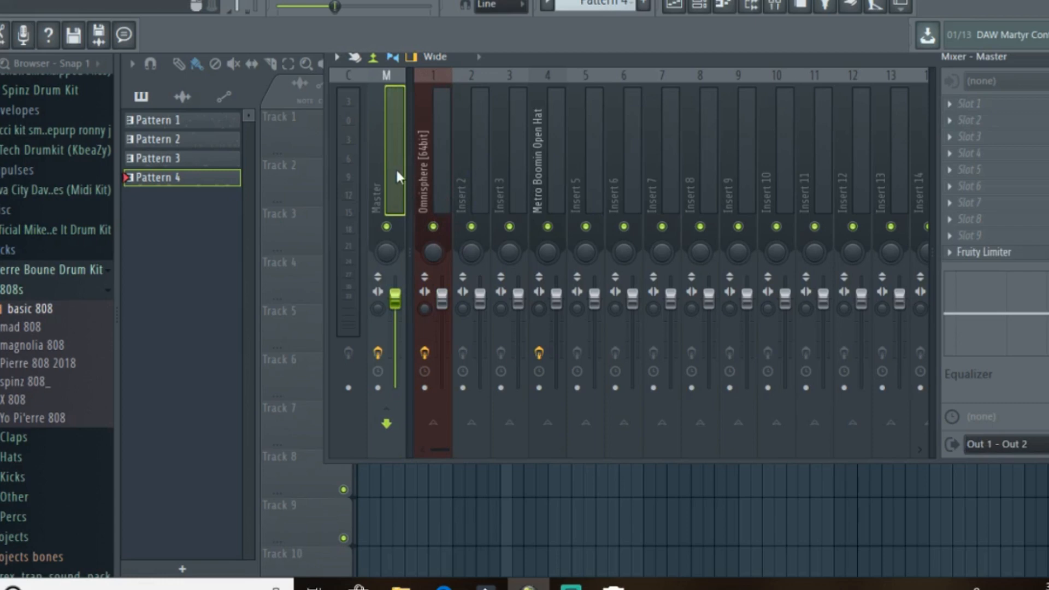
pyautogui.click(963, 107)
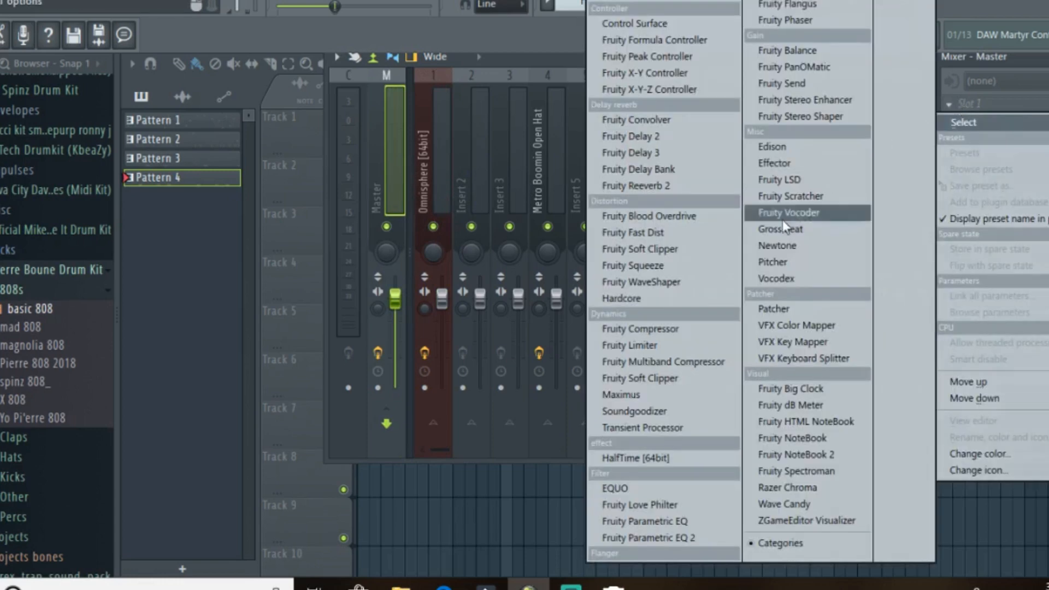
pyautogui.click(773, 234)
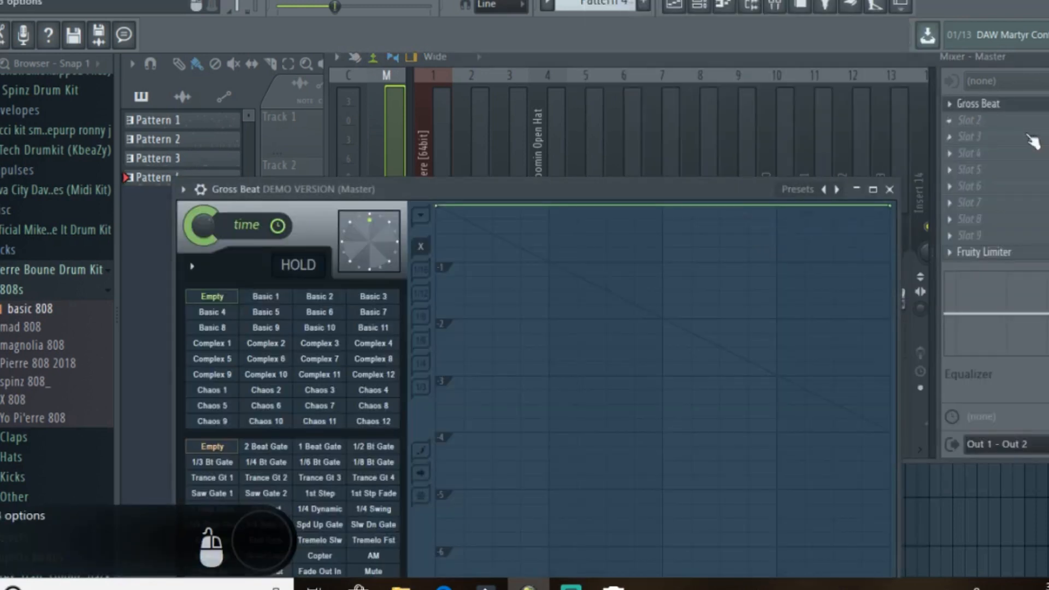
pyautogui.doubleClick(663, 187)
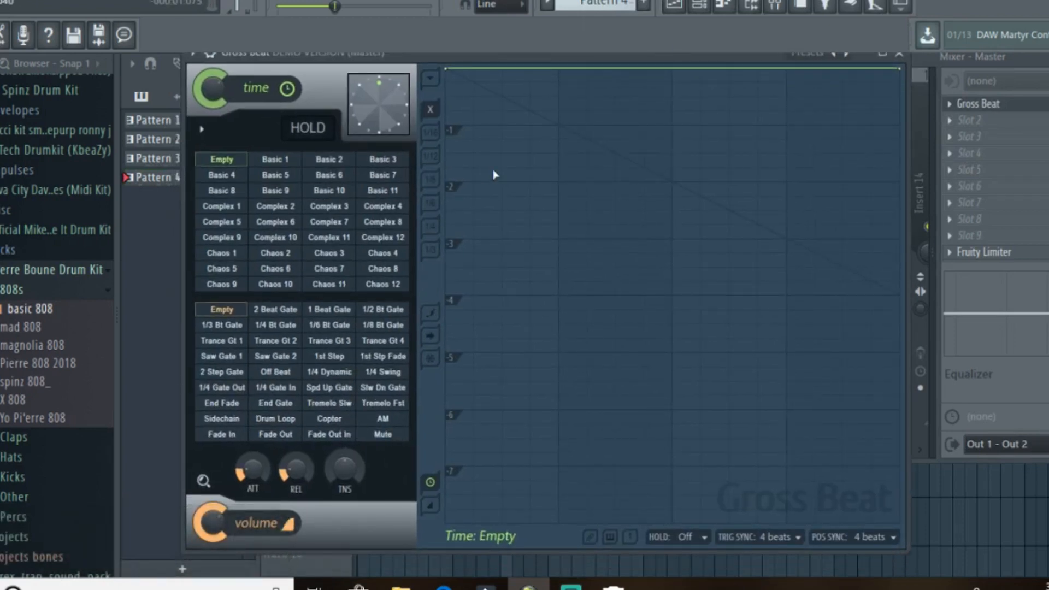
# Load Gross Beat's Momentary preset, select the Vinyl Off time effect and close the plugin window
pyautogui.click(800, 51)
pyautogui.click(821, 96)
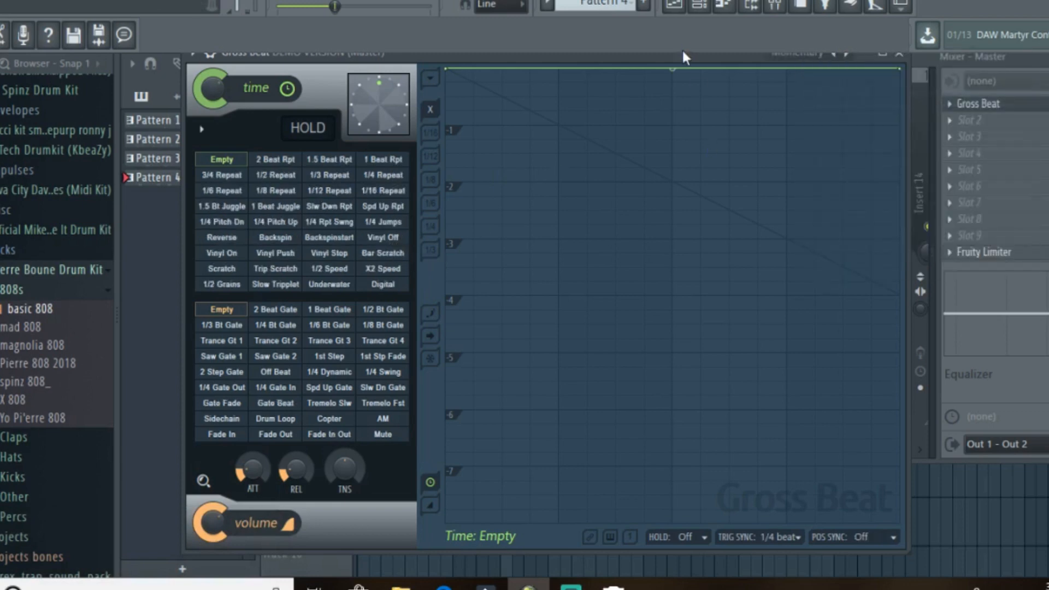
pyautogui.moveTo(682, 48); pyautogui.dragTo(682, 61)
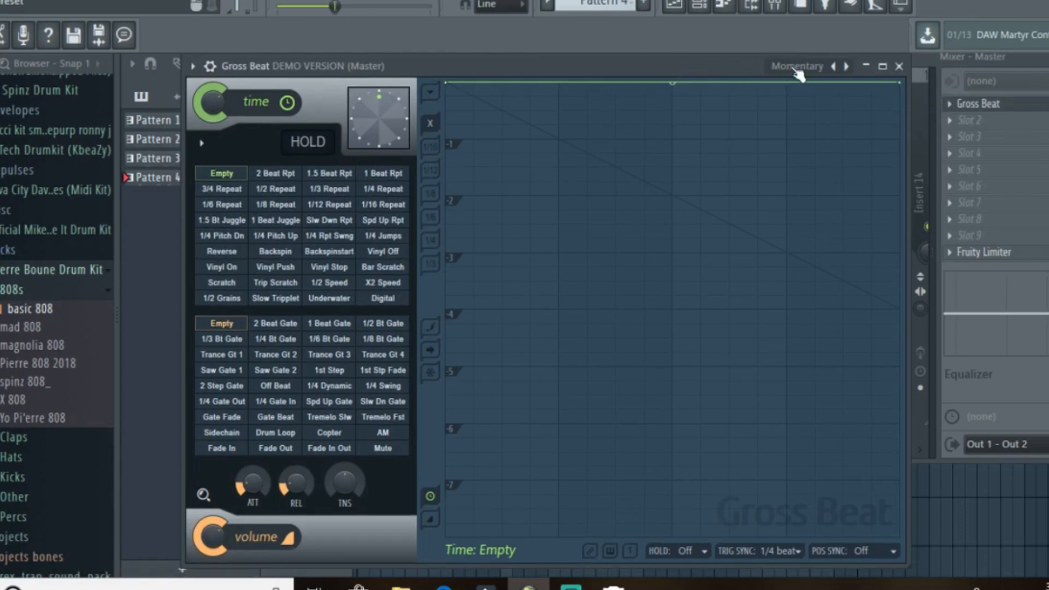
pyautogui.click(383, 253)
pyautogui.click(898, 66)
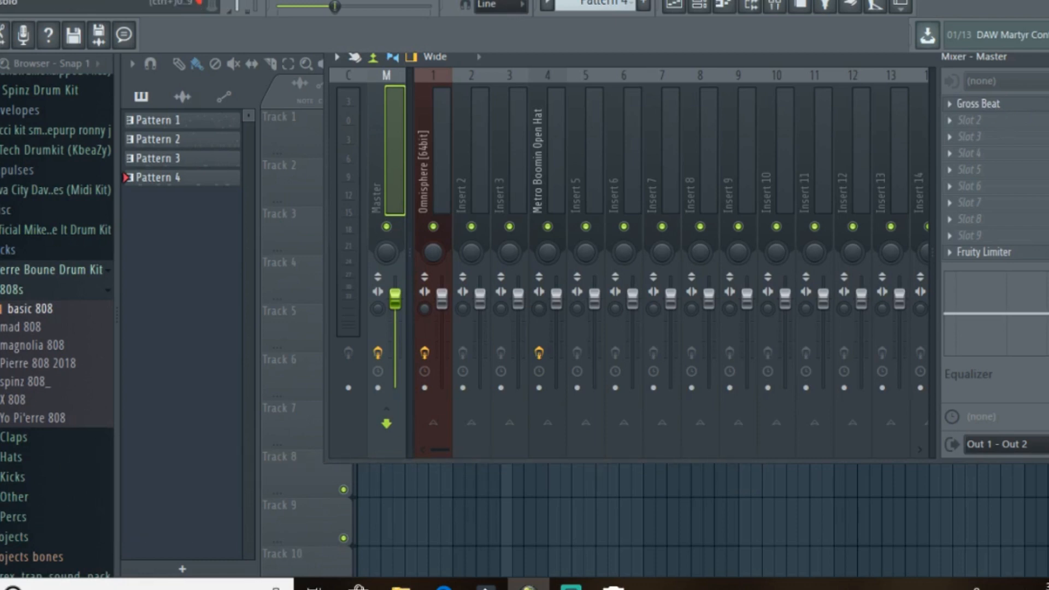
# Create an automation clip for Gross Beat's mute/solo switch and lower its start and end points to the minimum
pyautogui.rightClick(1047, 104)
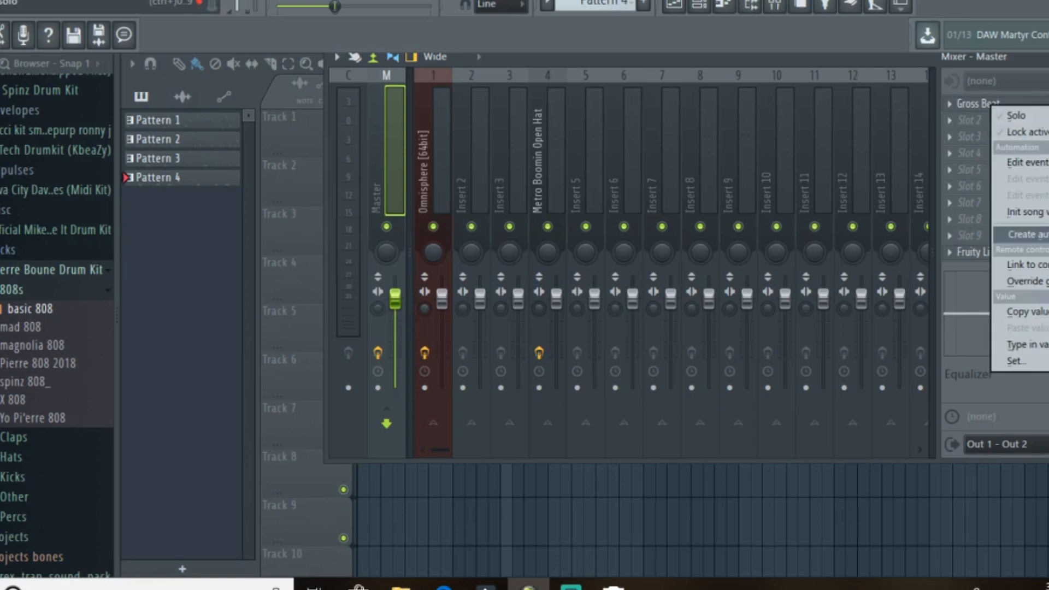
pyautogui.click(1027, 235)
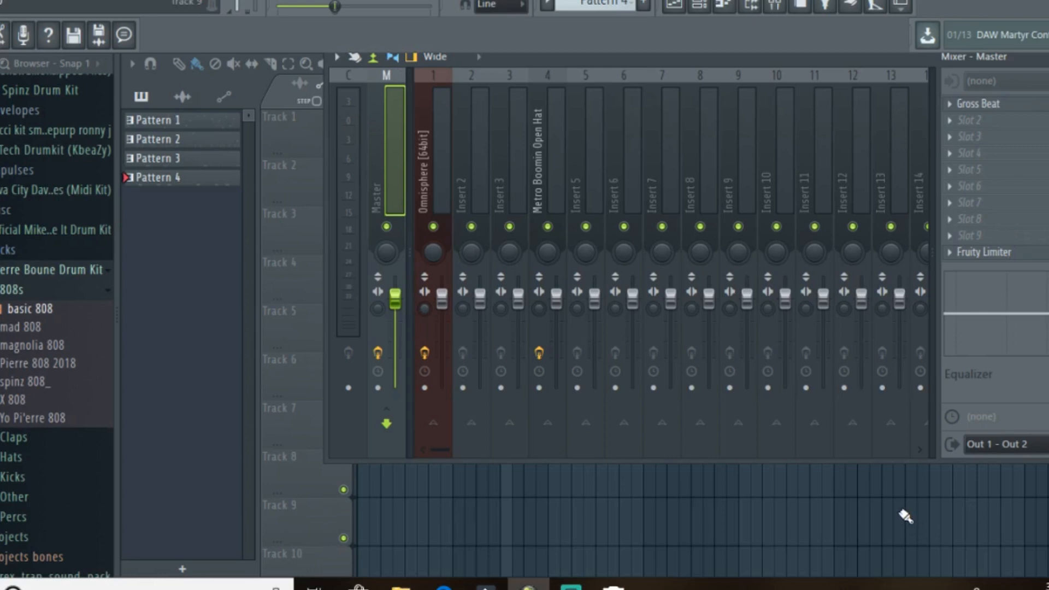
pyautogui.press('F9')
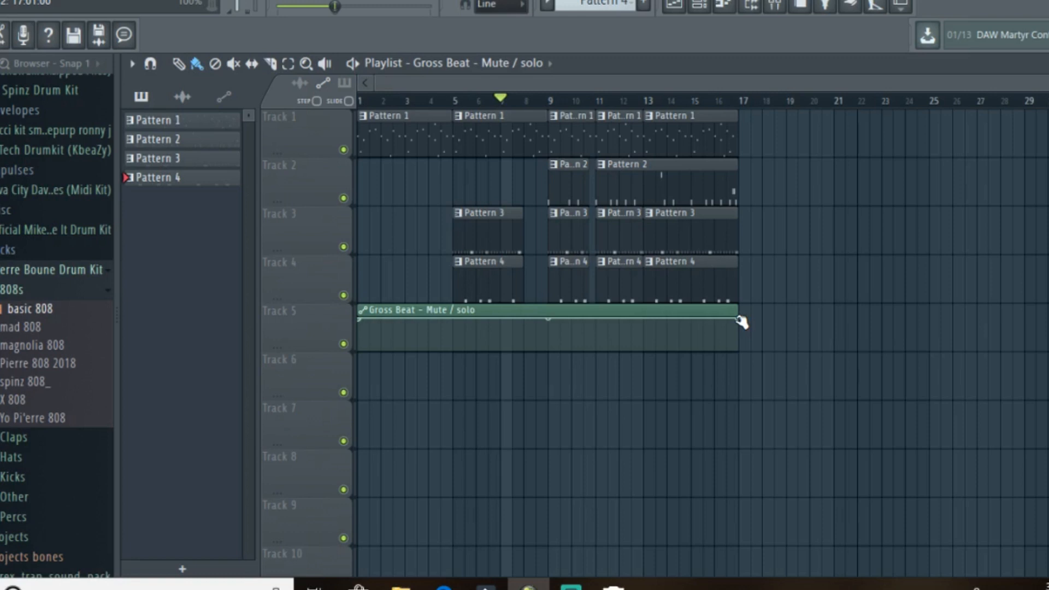
pyautogui.moveTo(739, 320); pyautogui.dragTo(744, 363)
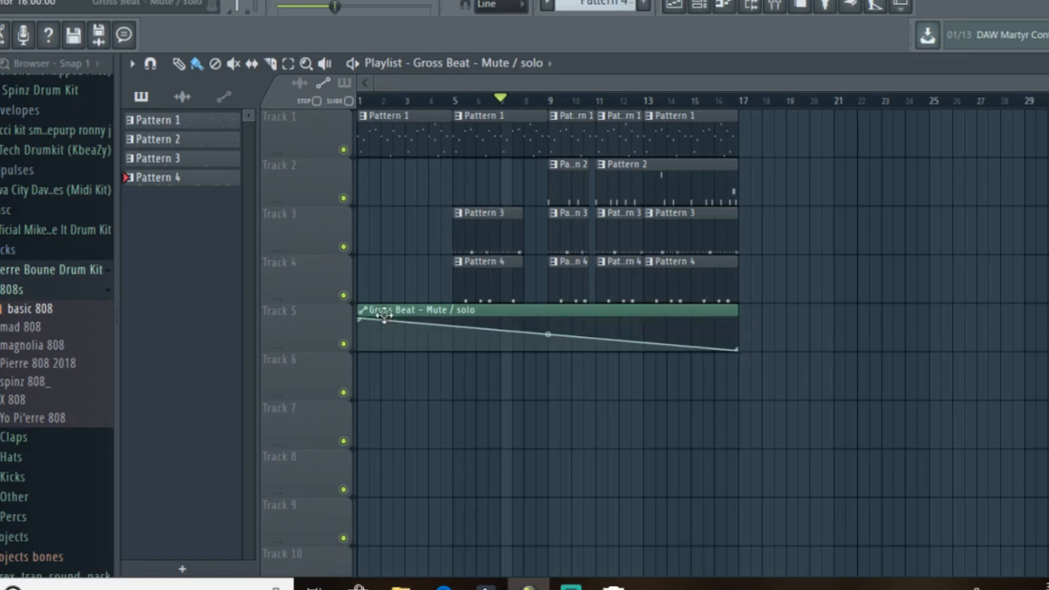
pyautogui.moveTo(364, 321); pyautogui.dragTo(359, 351)
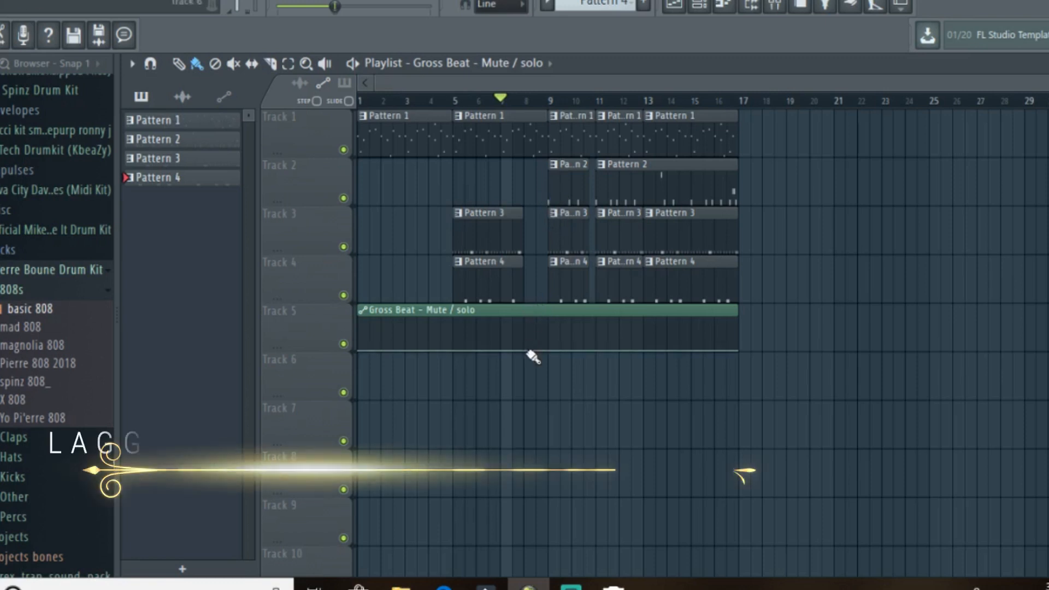
# Shape the Gross Beat automation so it jumps to maximum at bar 8 and drops back to minimum at bar 9
pyautogui.rightClick(528, 318)
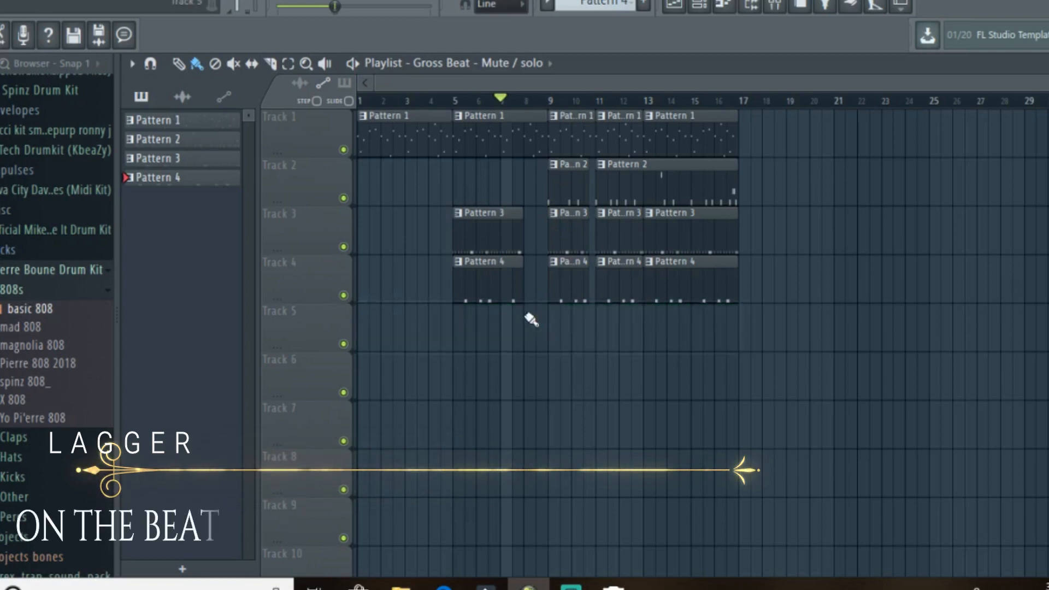
pyautogui.hotkey('ctrl', 'z')
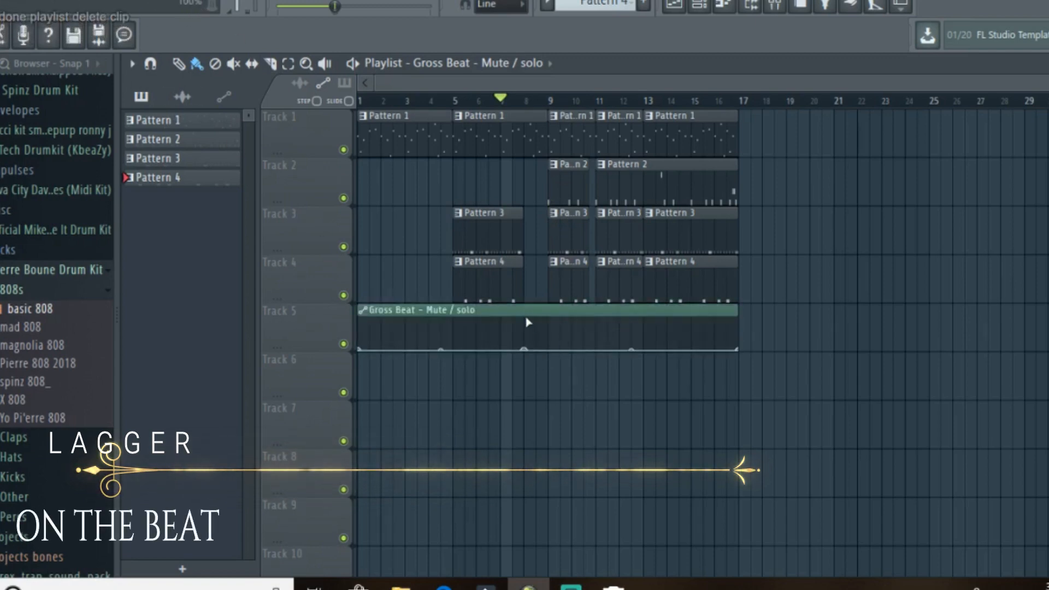
pyautogui.click(524, 320)
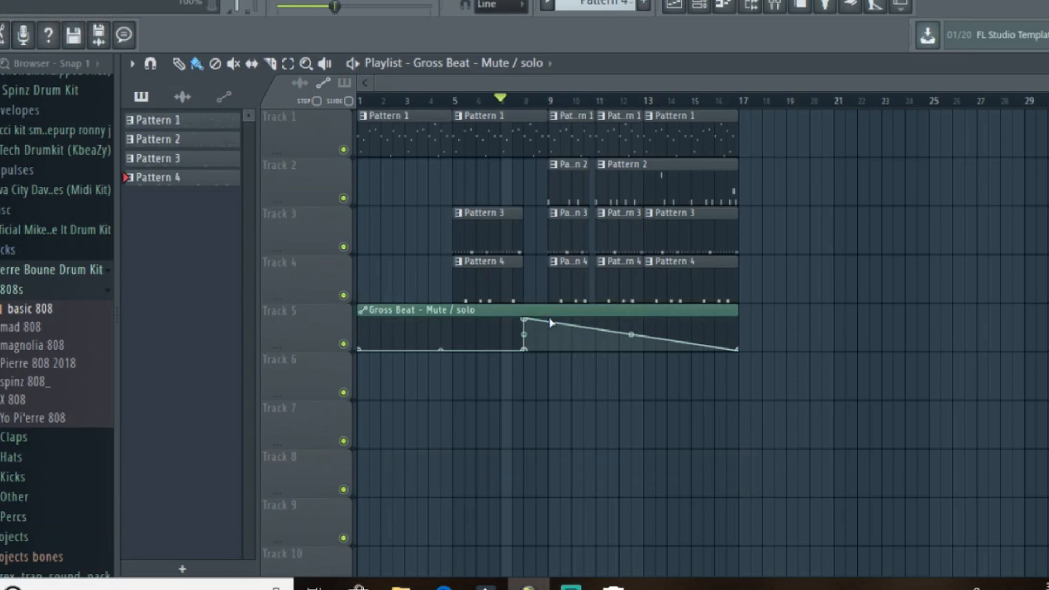
pyautogui.moveTo(550, 323); pyautogui.dragTo(554, 320)
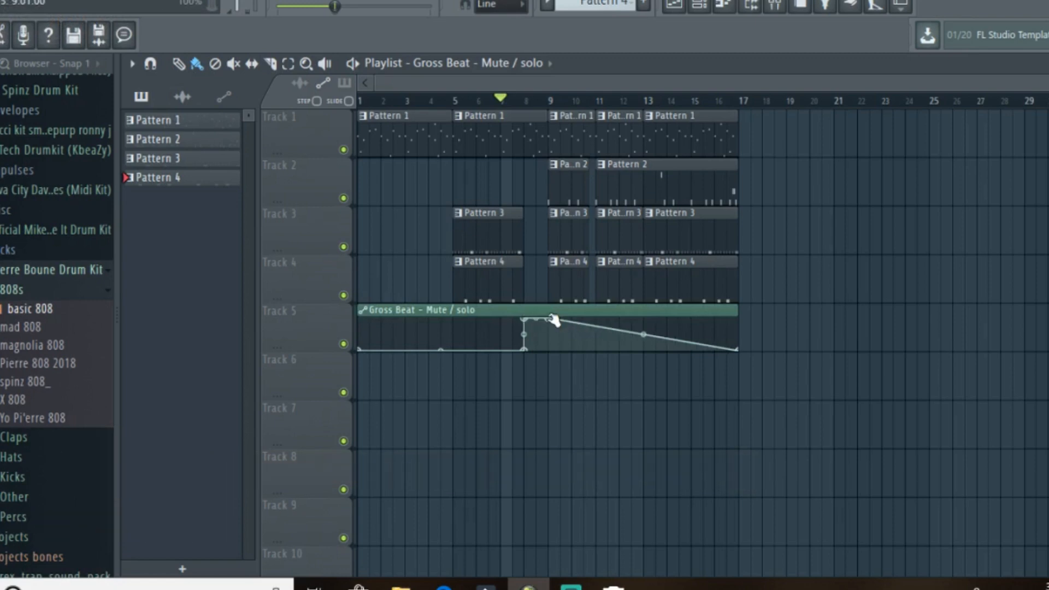
pyautogui.click(550, 350)
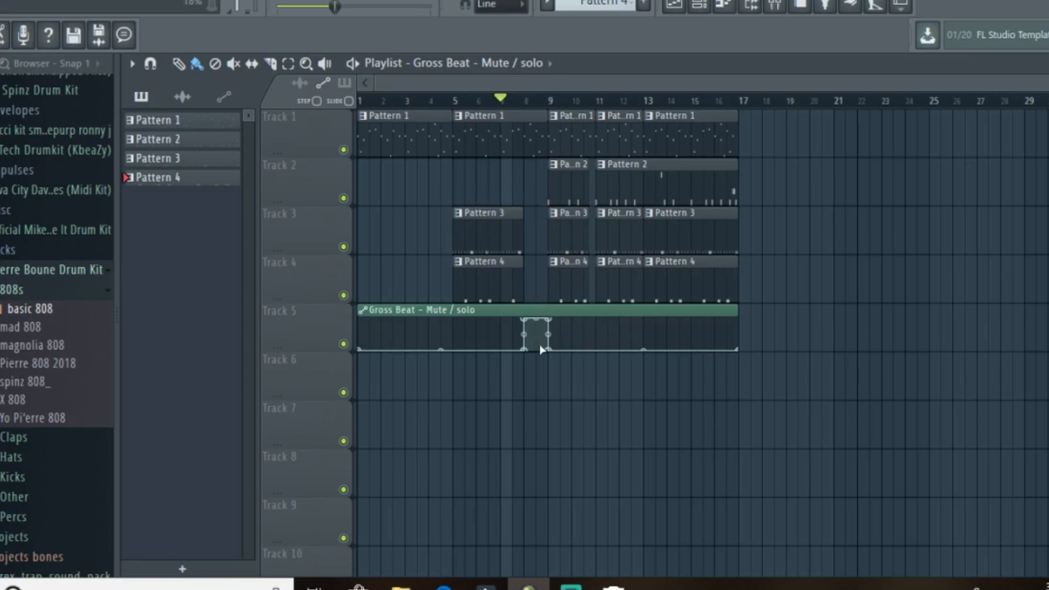
# Play the arrangement from bar 5 to hear the Gross Beat effect between bars 8 and 9
pyautogui.click(452, 101)
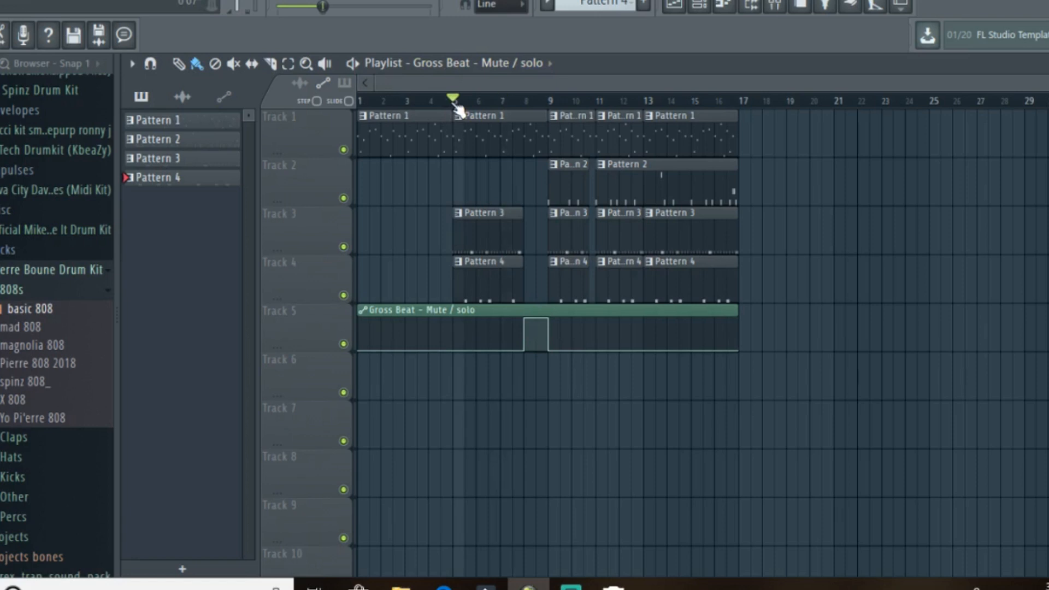
pyautogui.press('space')
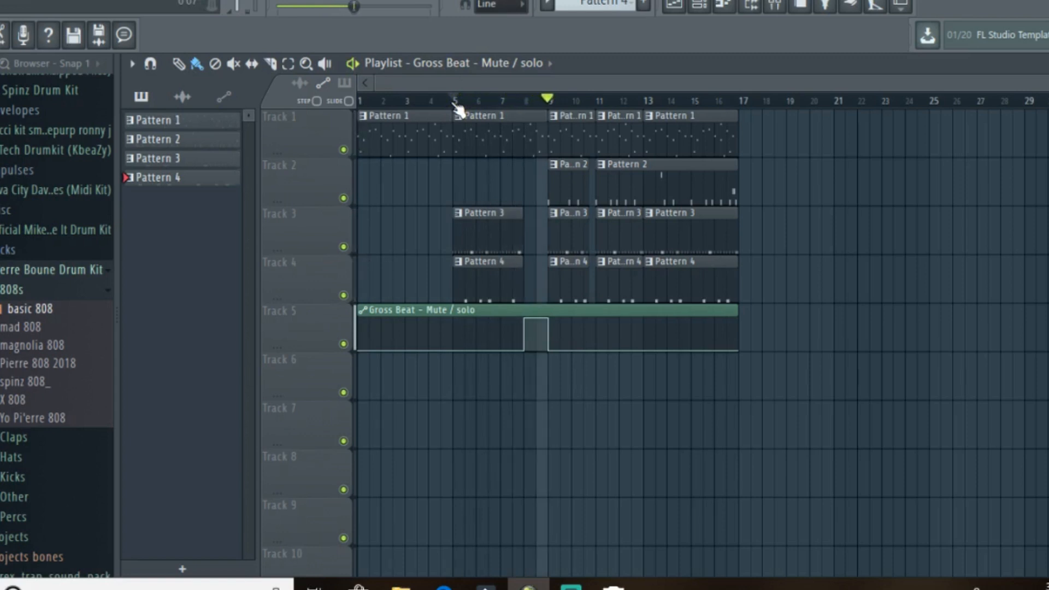
pyautogui.click(454, 104)
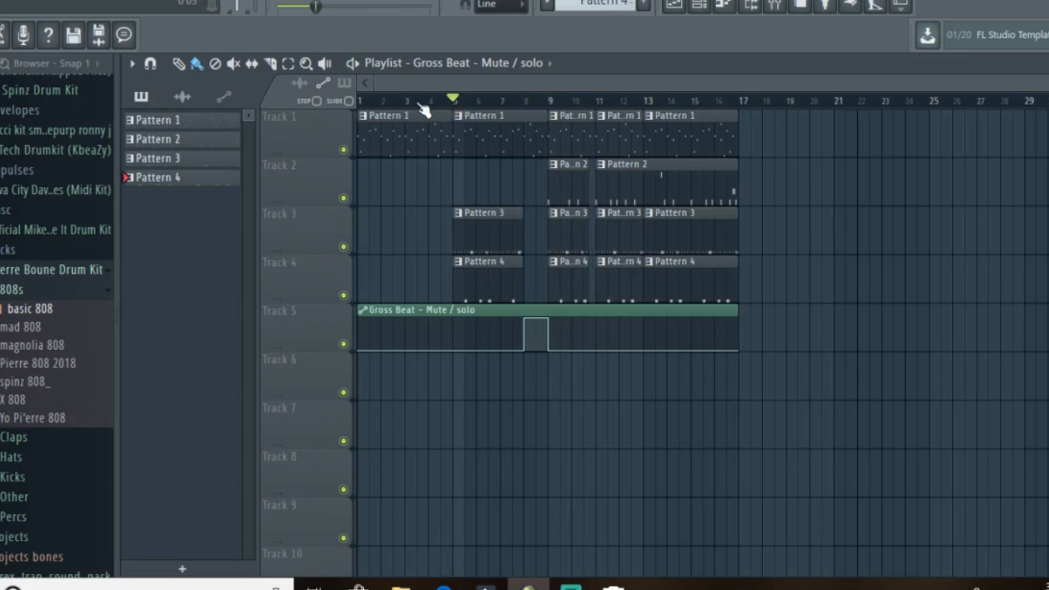
# Play the arrangement from bar 1 to hear the transition into bar 9 in context
pyautogui.moveTo(412, 102); pyautogui.dragTo(361, 105)
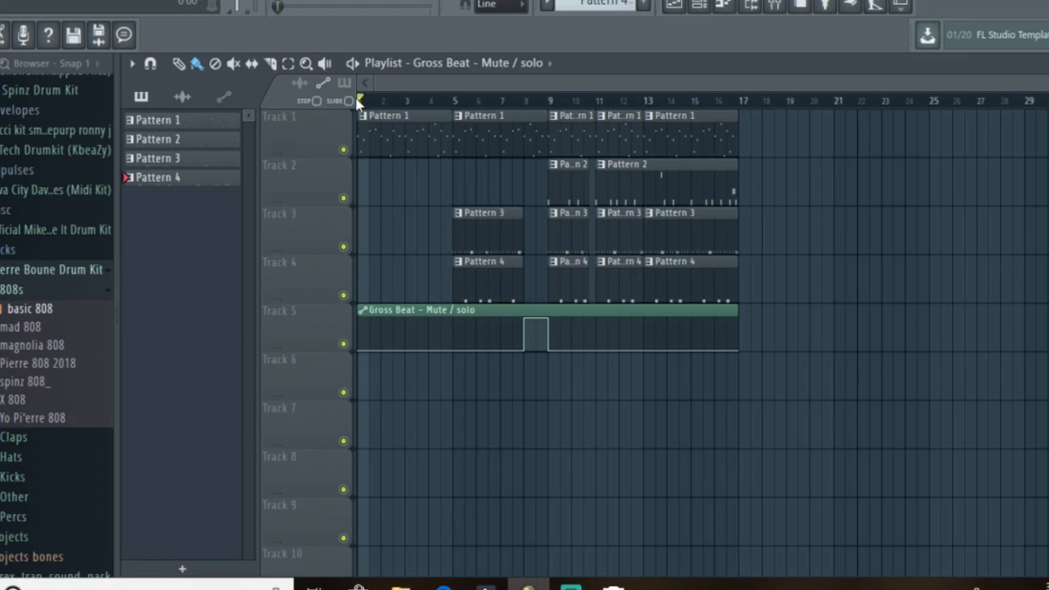
pyautogui.press('space')
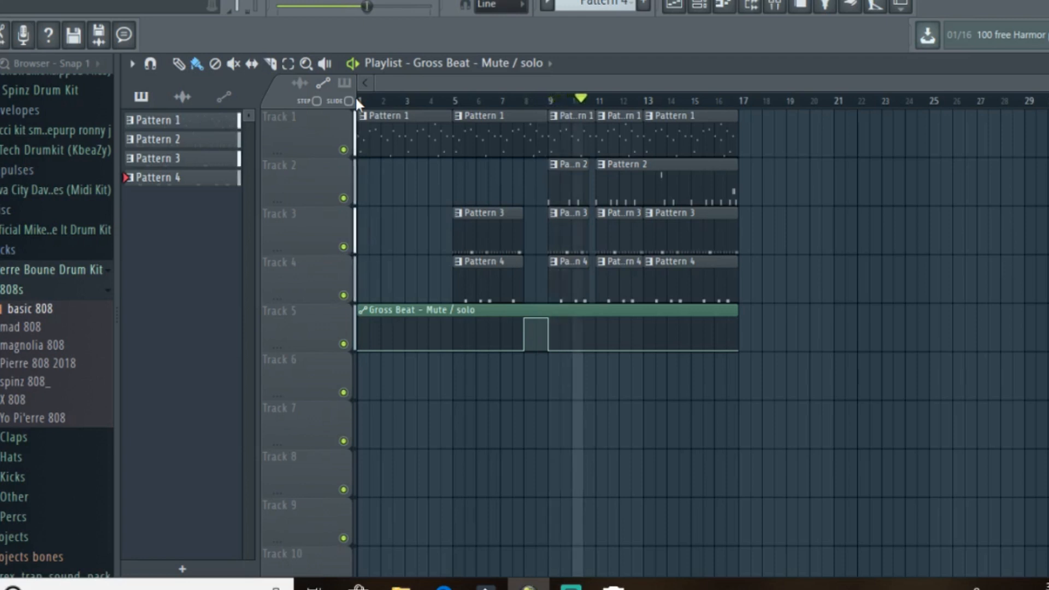
pyautogui.press('space')
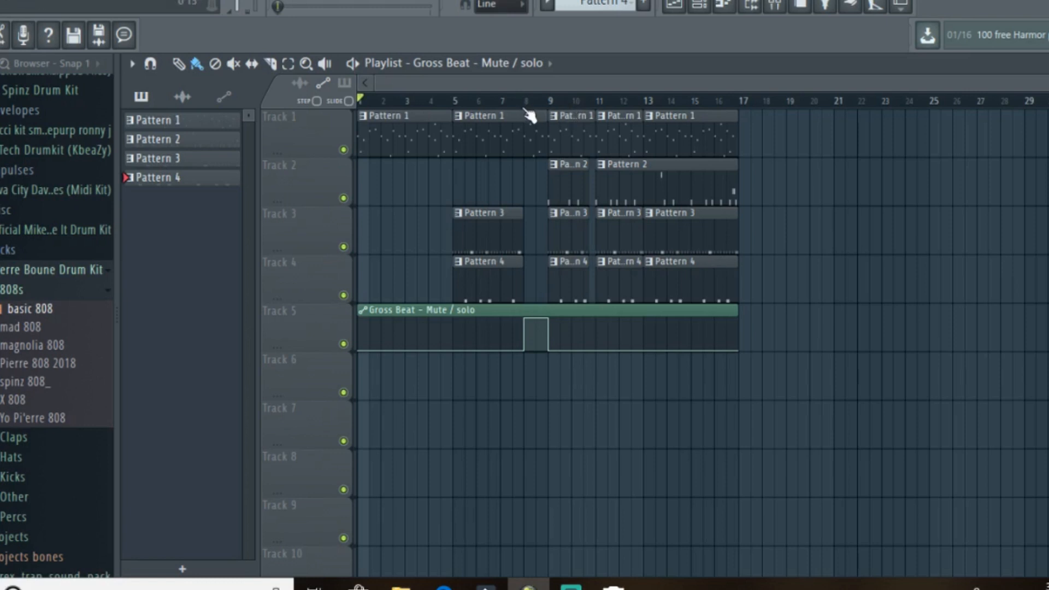
# Load a second Gross Beat into slot 2 of the Master mixer track and select its 1/3 Bt Gate volume effect
pyautogui.click(775, 6)
pyautogui.click(776, 6)
pyautogui.click(775, 5)
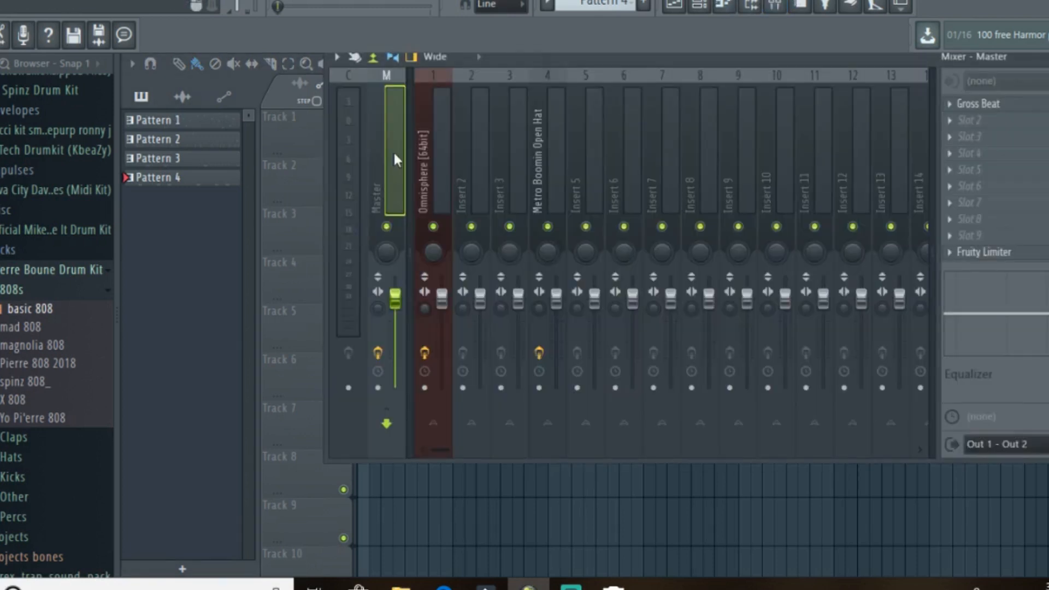
pyautogui.click(972, 119)
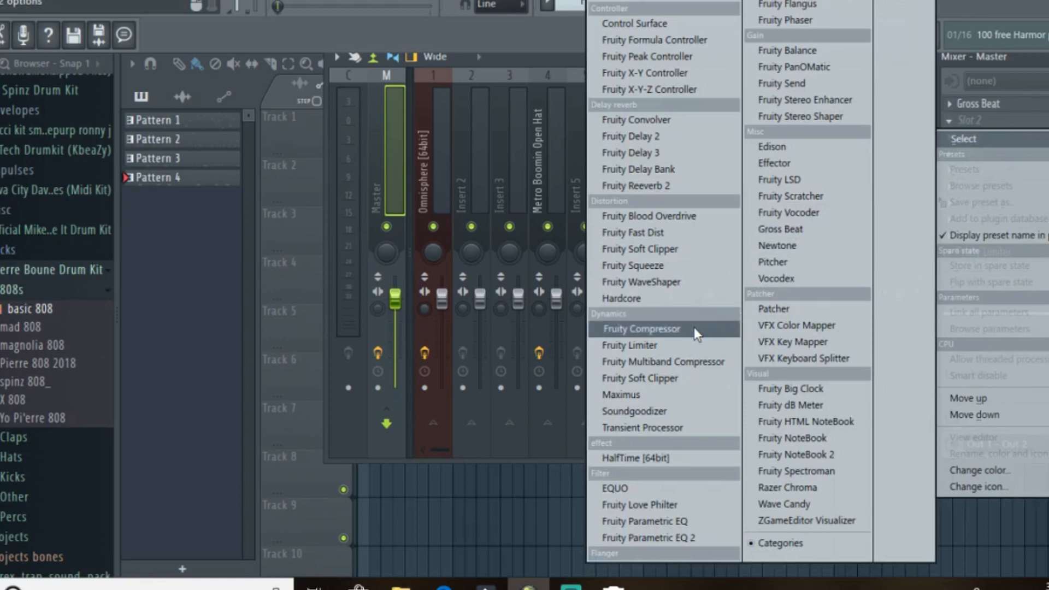
pyautogui.click(825, 230)
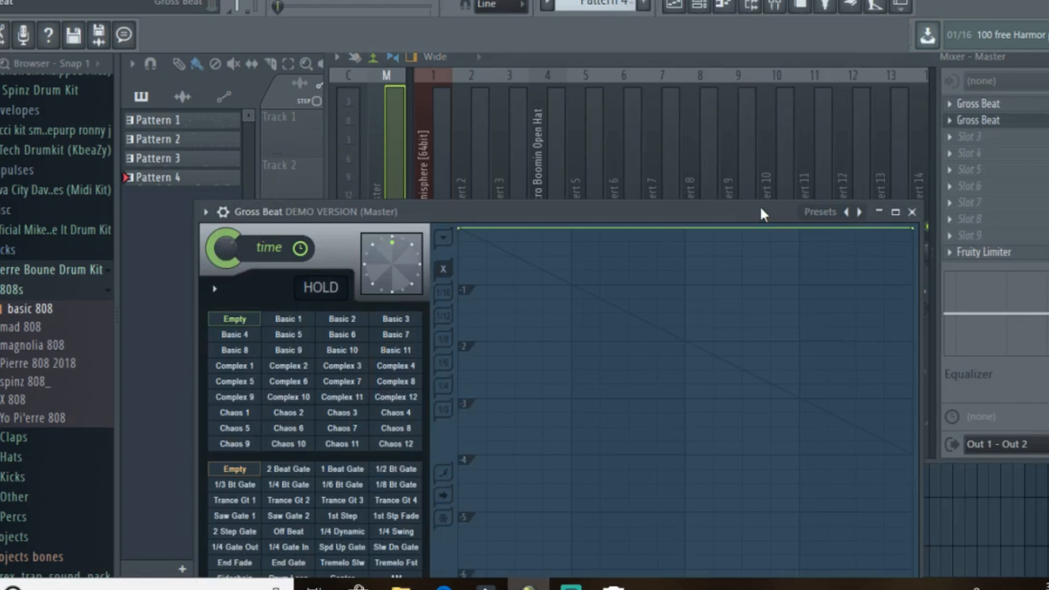
pyautogui.moveTo(762, 213); pyautogui.dragTo(780, 54)
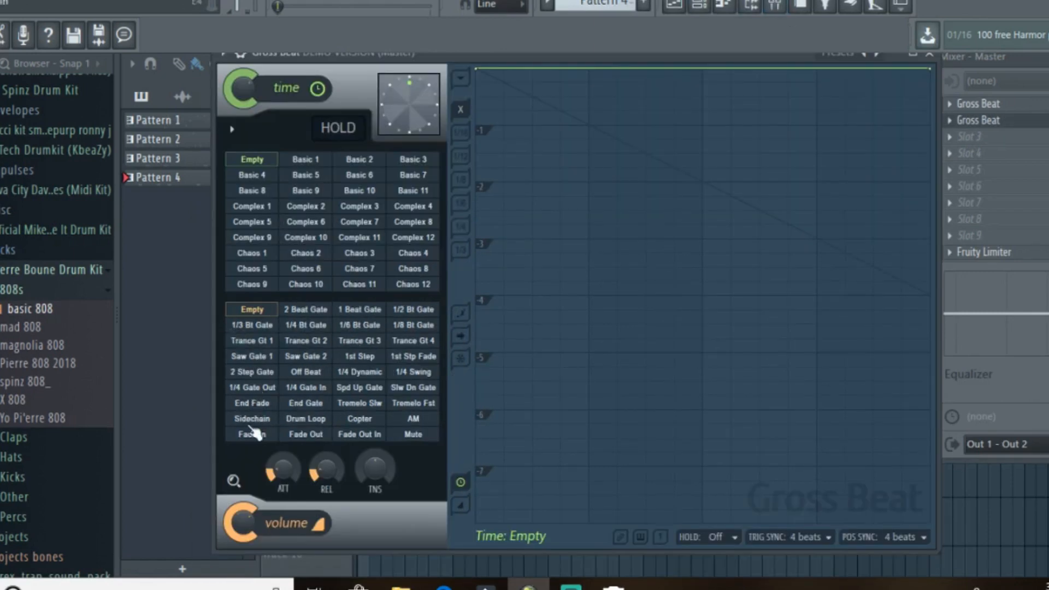
pyautogui.click(256, 326)
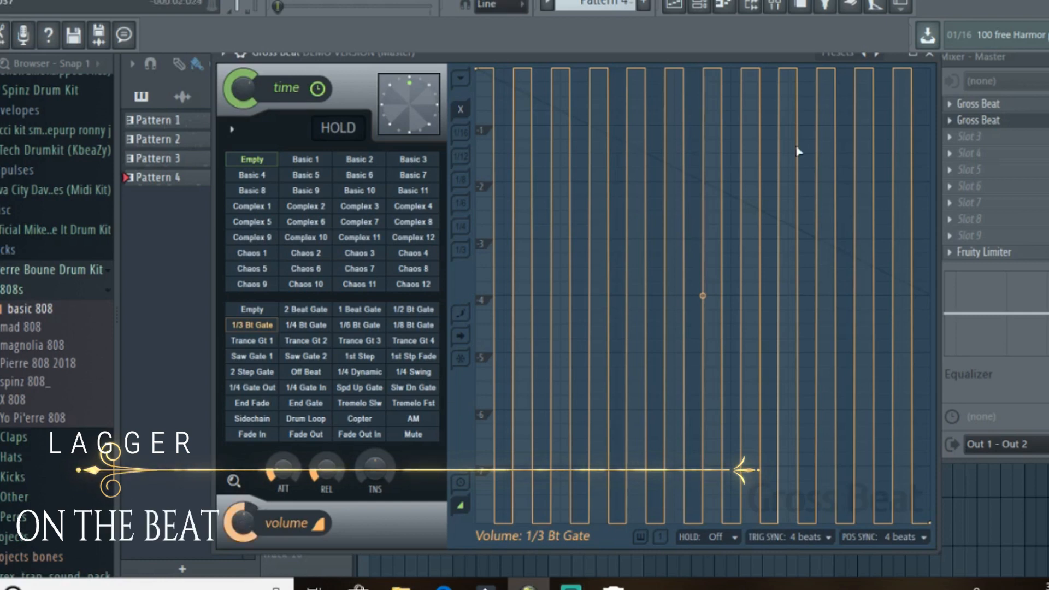
# Create an automation clip for the mute switch of the Master's second Gross Beat and return to the playlist
pyautogui.click(933, 58)
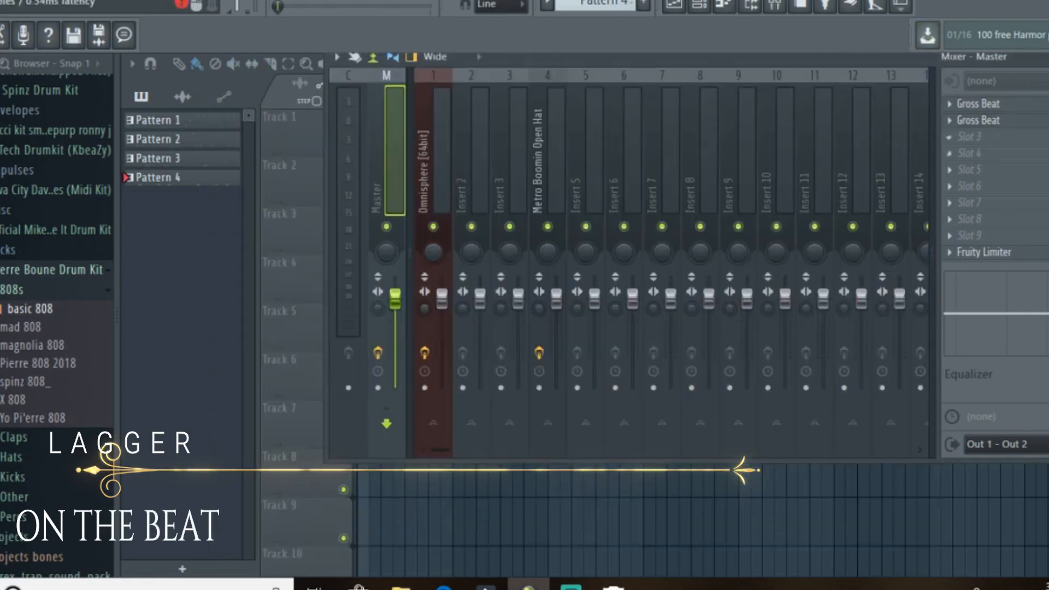
pyautogui.rightClick(1045, 120)
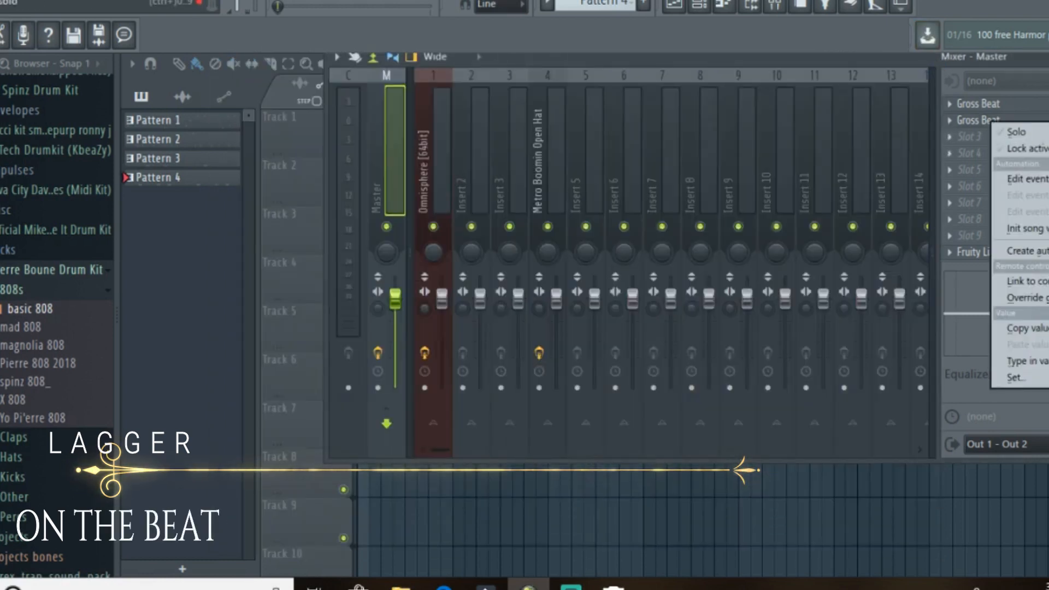
pyautogui.click(1032, 251)
pyautogui.press('F9')
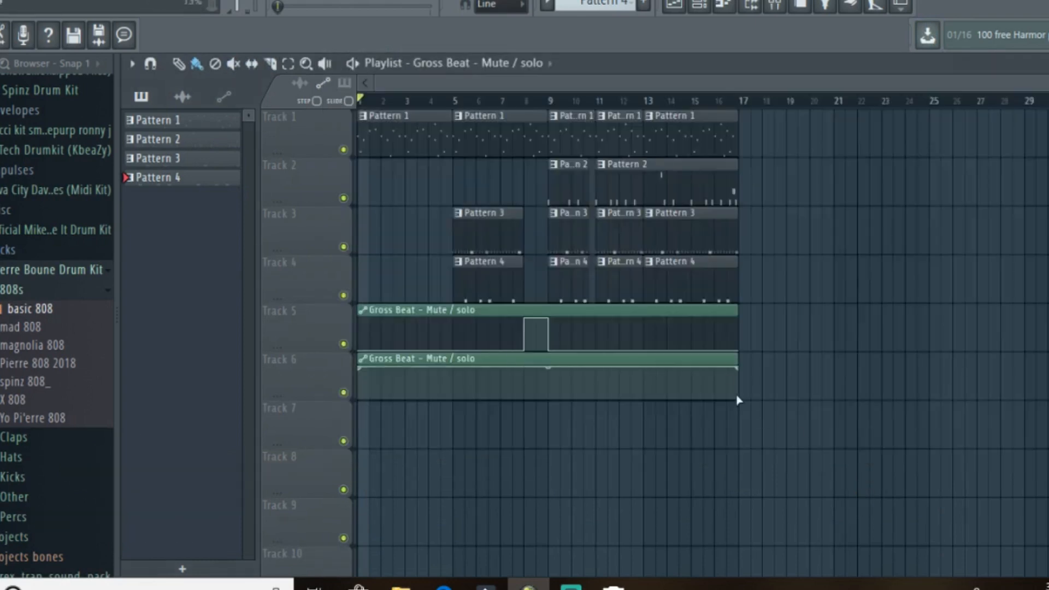
# Shape the second Gross Beat automation on Track 6 to stay at minimum except for a jump to maximum from bar 8 to bar 9
pyautogui.moveTo(731, 373); pyautogui.dragTo(736, 398)
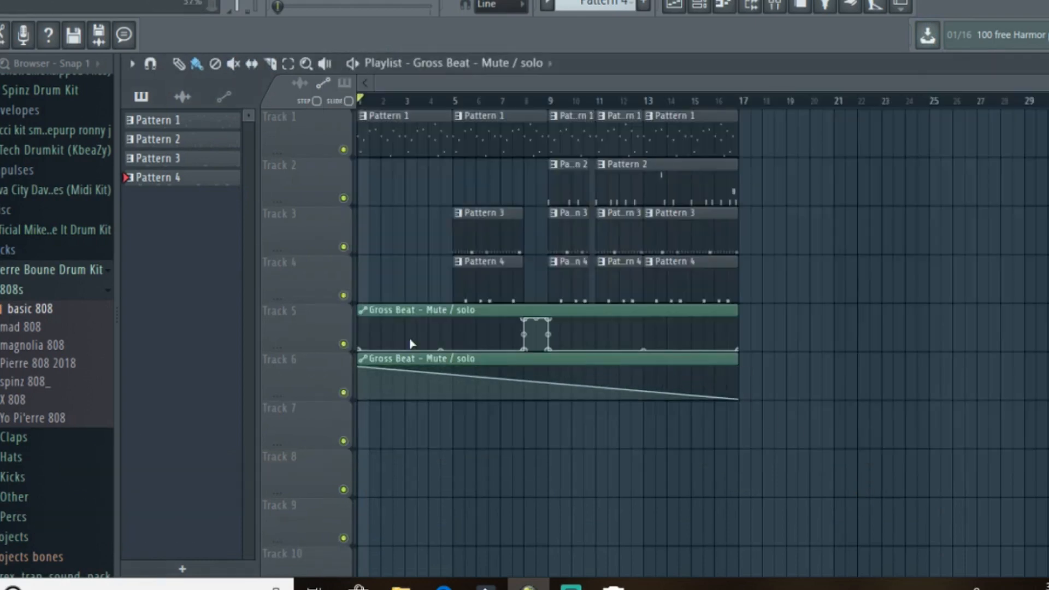
pyautogui.moveTo(362, 370); pyautogui.dragTo(362, 405)
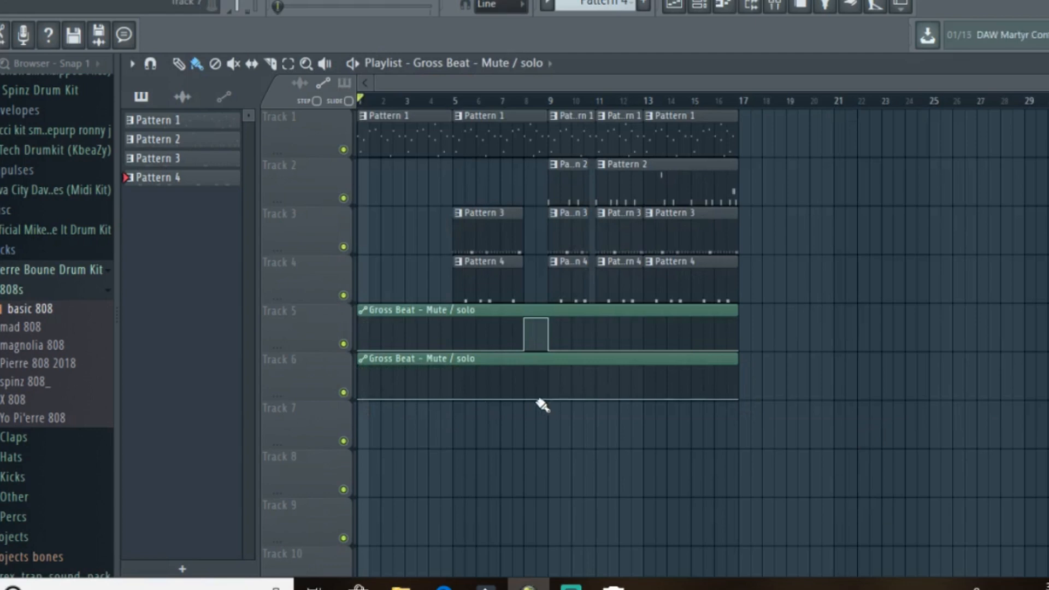
pyautogui.rightClick(524, 368)
pyautogui.rightClick(548, 368)
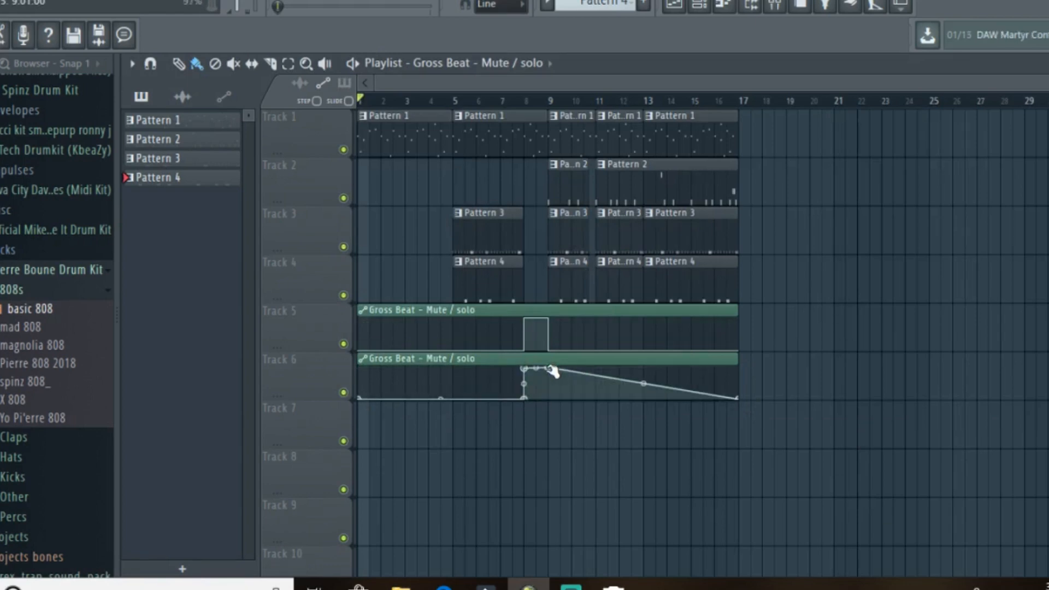
pyautogui.rightClick(549, 398)
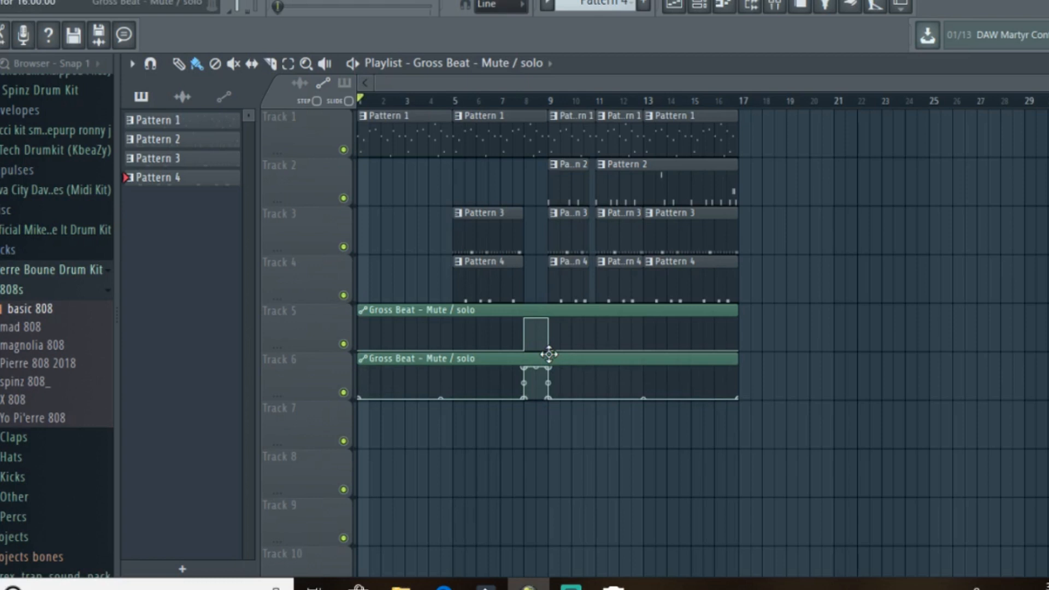
# Play the arrangement from bar 1 through bar 8 to hear both Gross Beat effects together, and stop playback
pyautogui.press('space')
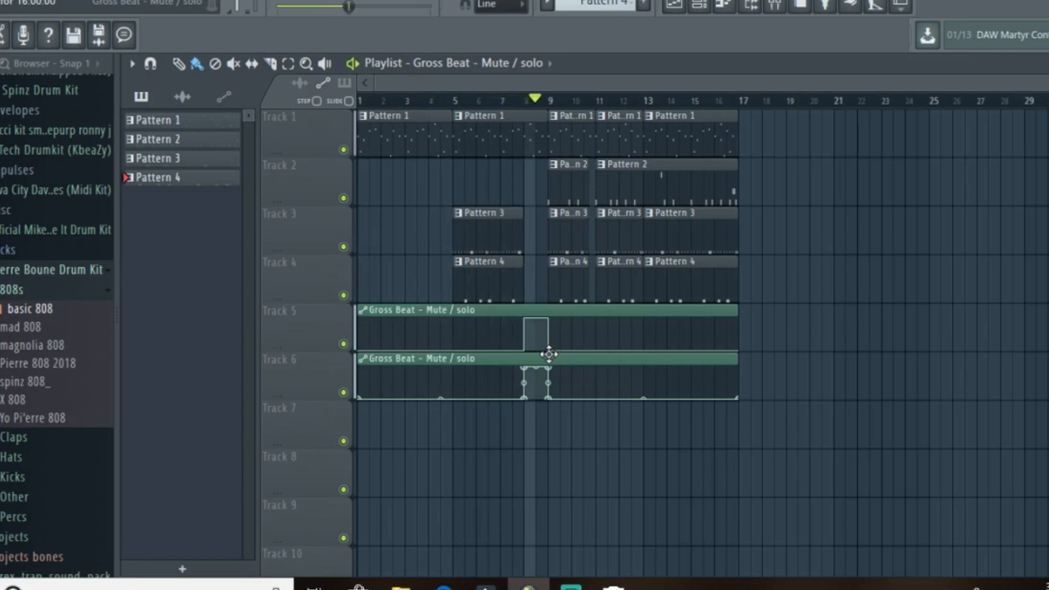
pyautogui.press('space')
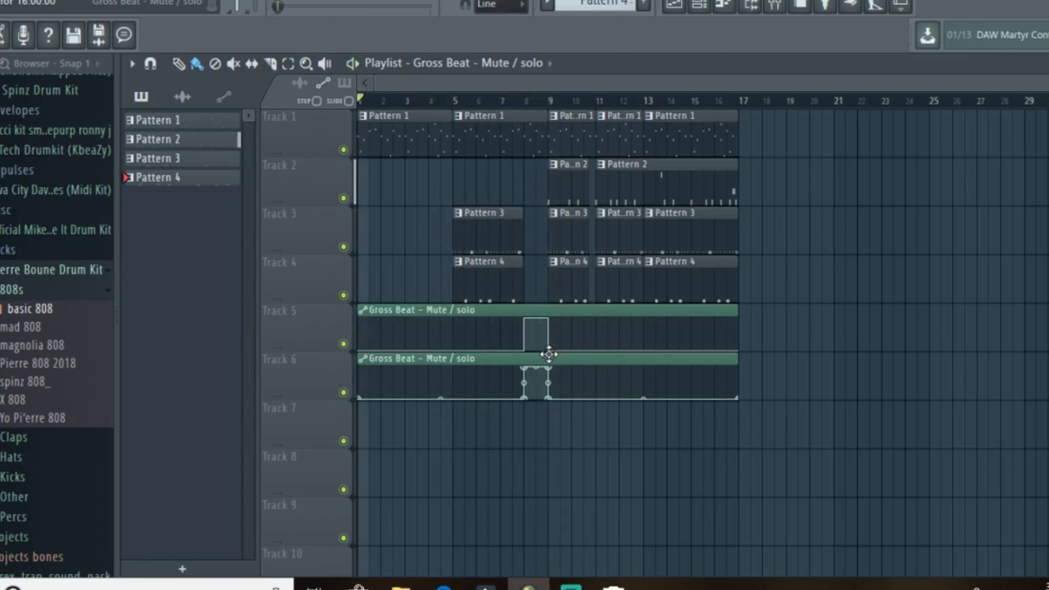